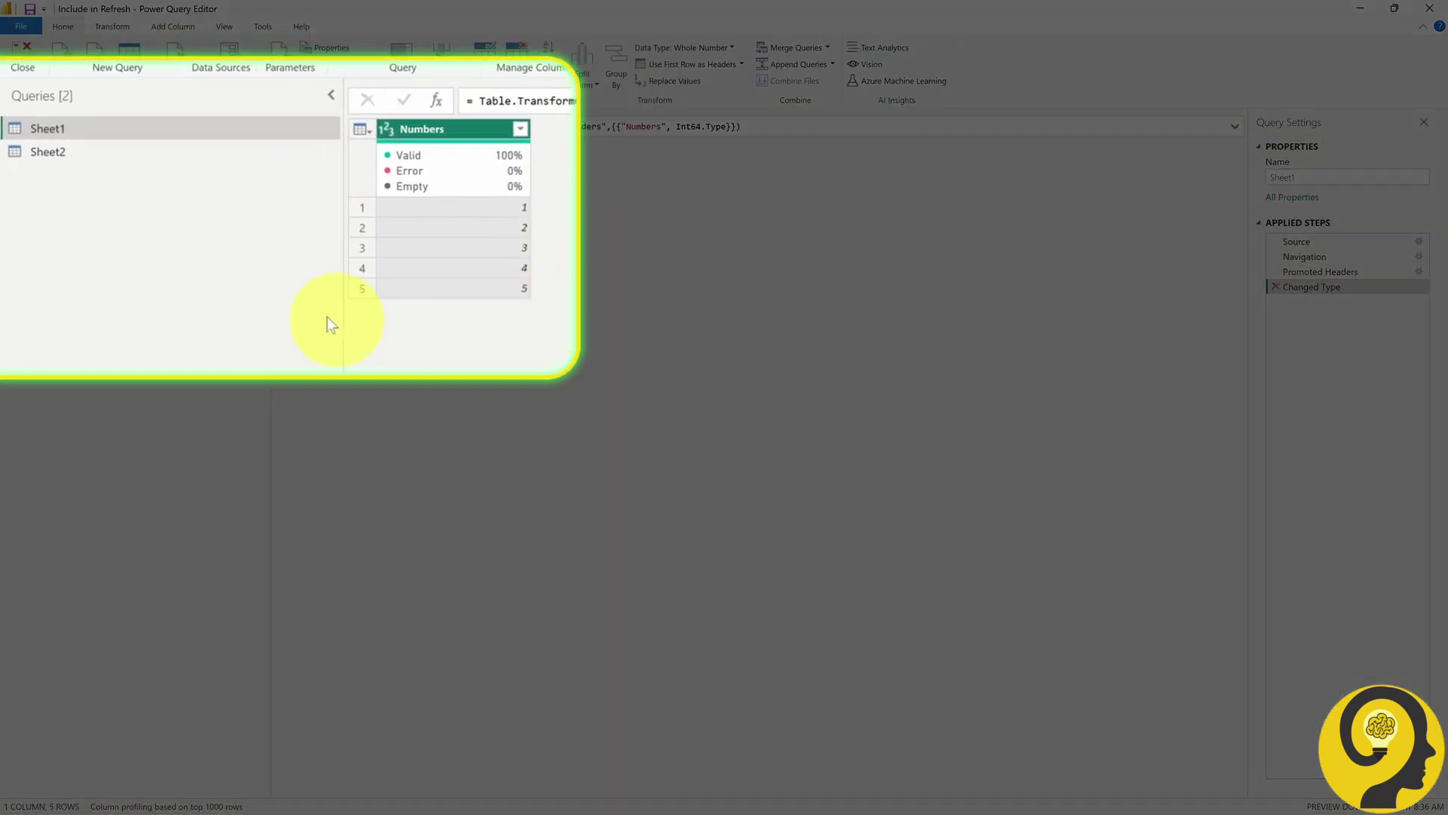
# - Preview the one-row Sheet2 Multiplier query, then load Sheet1 and Sheet2 into the report
pyautogui.click(119, 155)
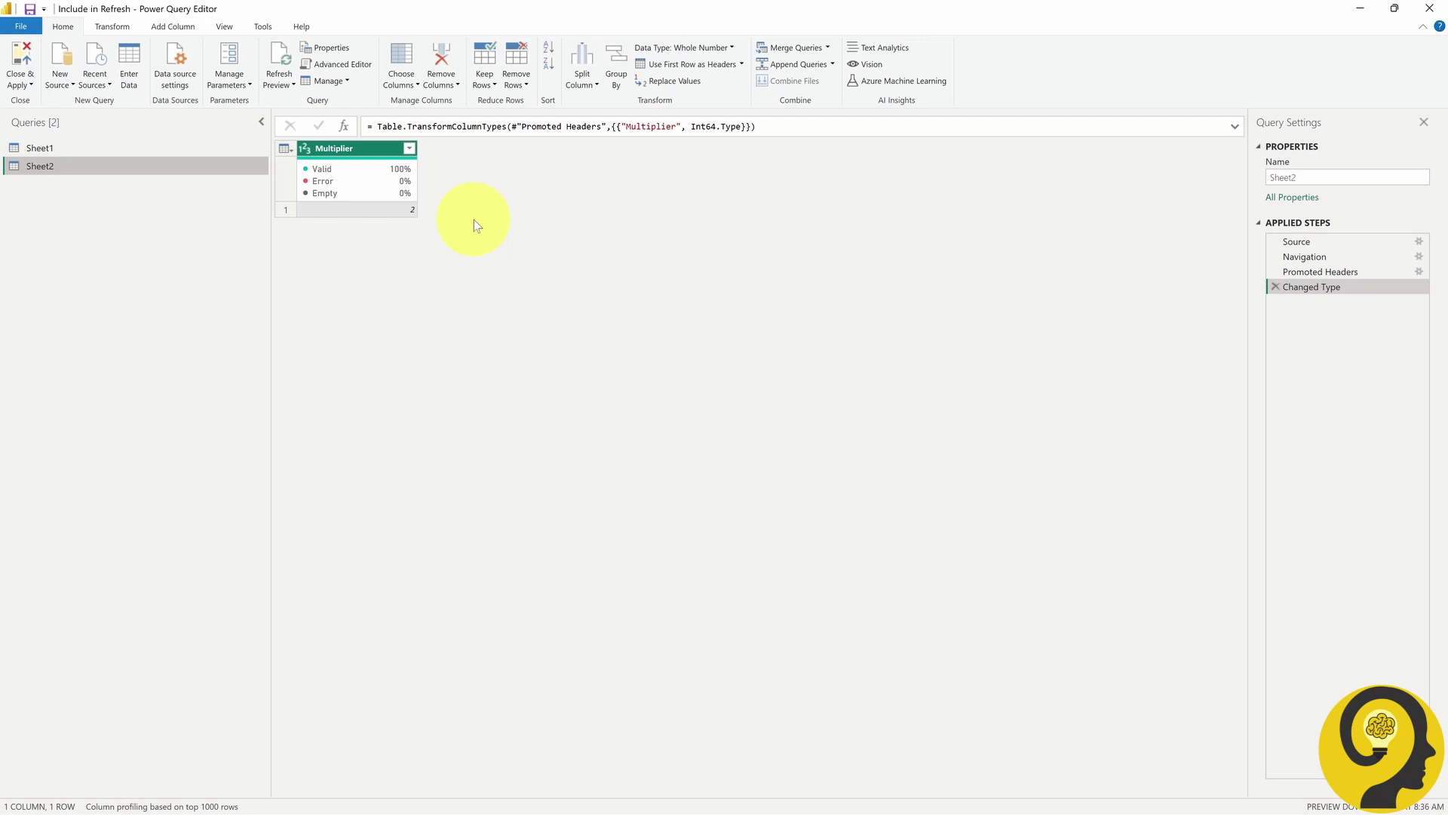
pyautogui.click(25, 56)
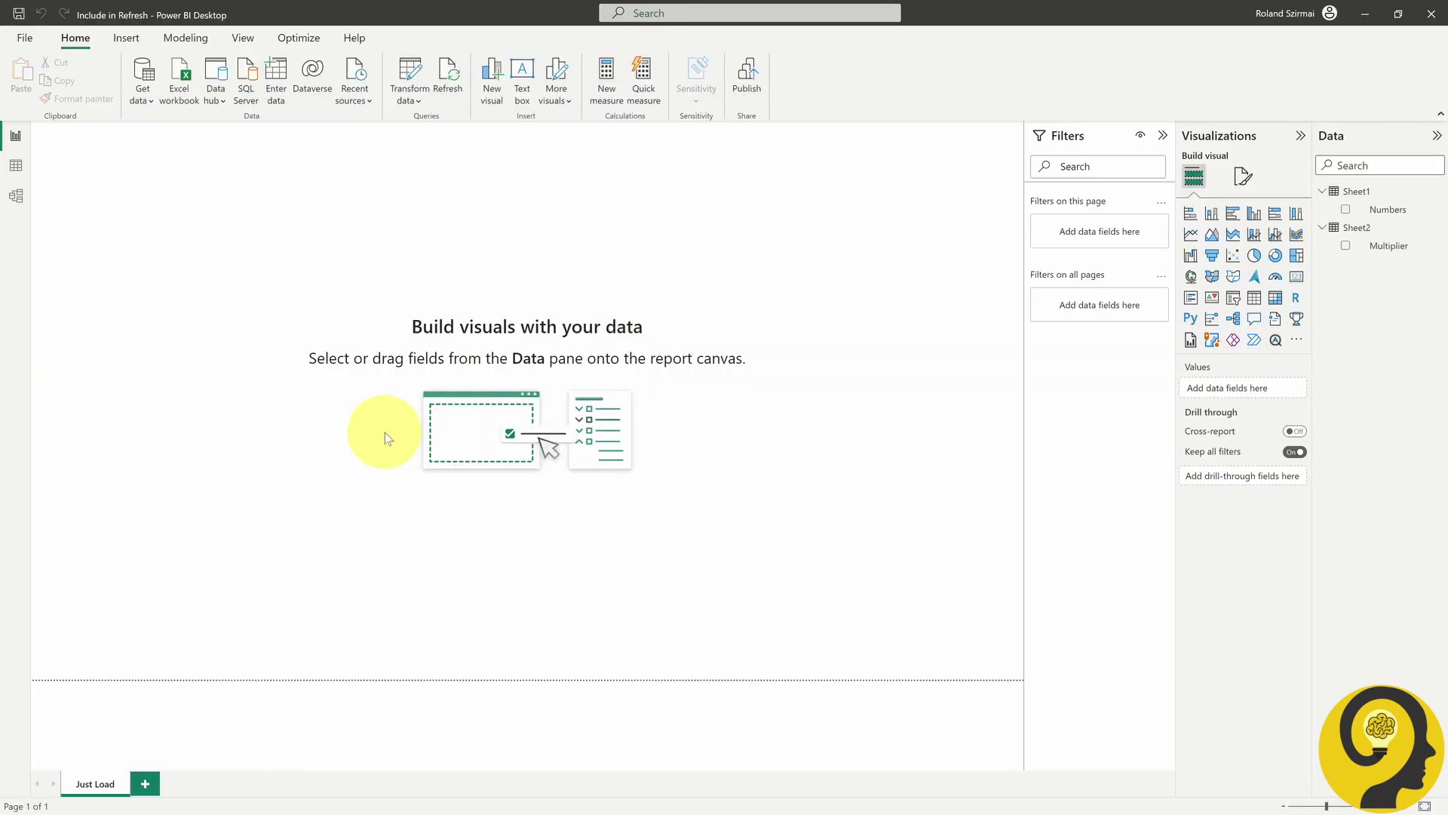
# - Build a Numbers table beside a Test measure = SELECTEDVALUE(Sheet1[Numbers]) * MIN(Sheet2[Multiplier]), showing 2–10
pyautogui.click(506, 457)
pyautogui.click(606, 76)
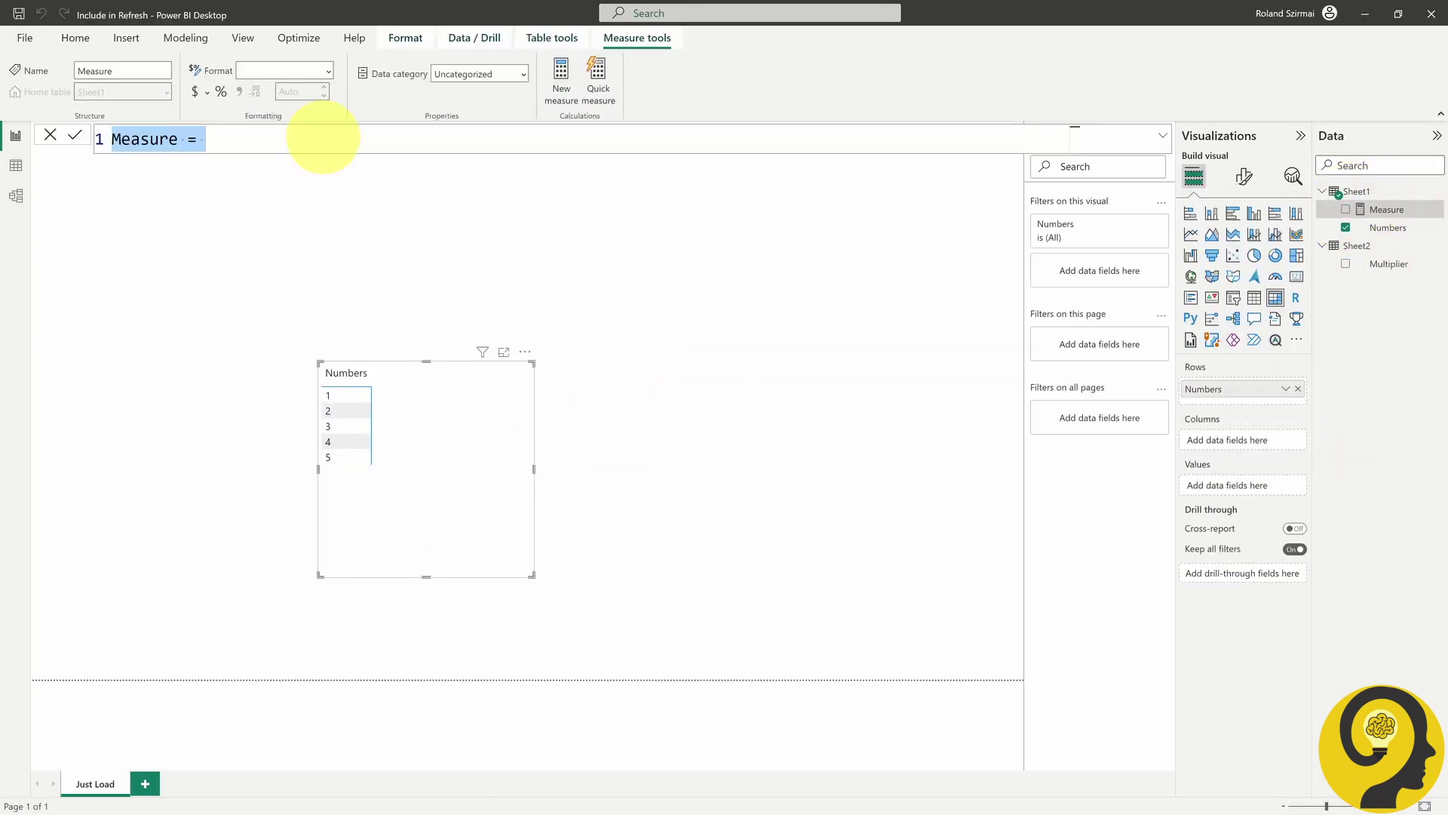
pyautogui.write('Test')
pyautogui.hotkey('shift', 'Return')
pyautogui.write('selectedvalue( Sheet1[Numbers] ) * MIN(')
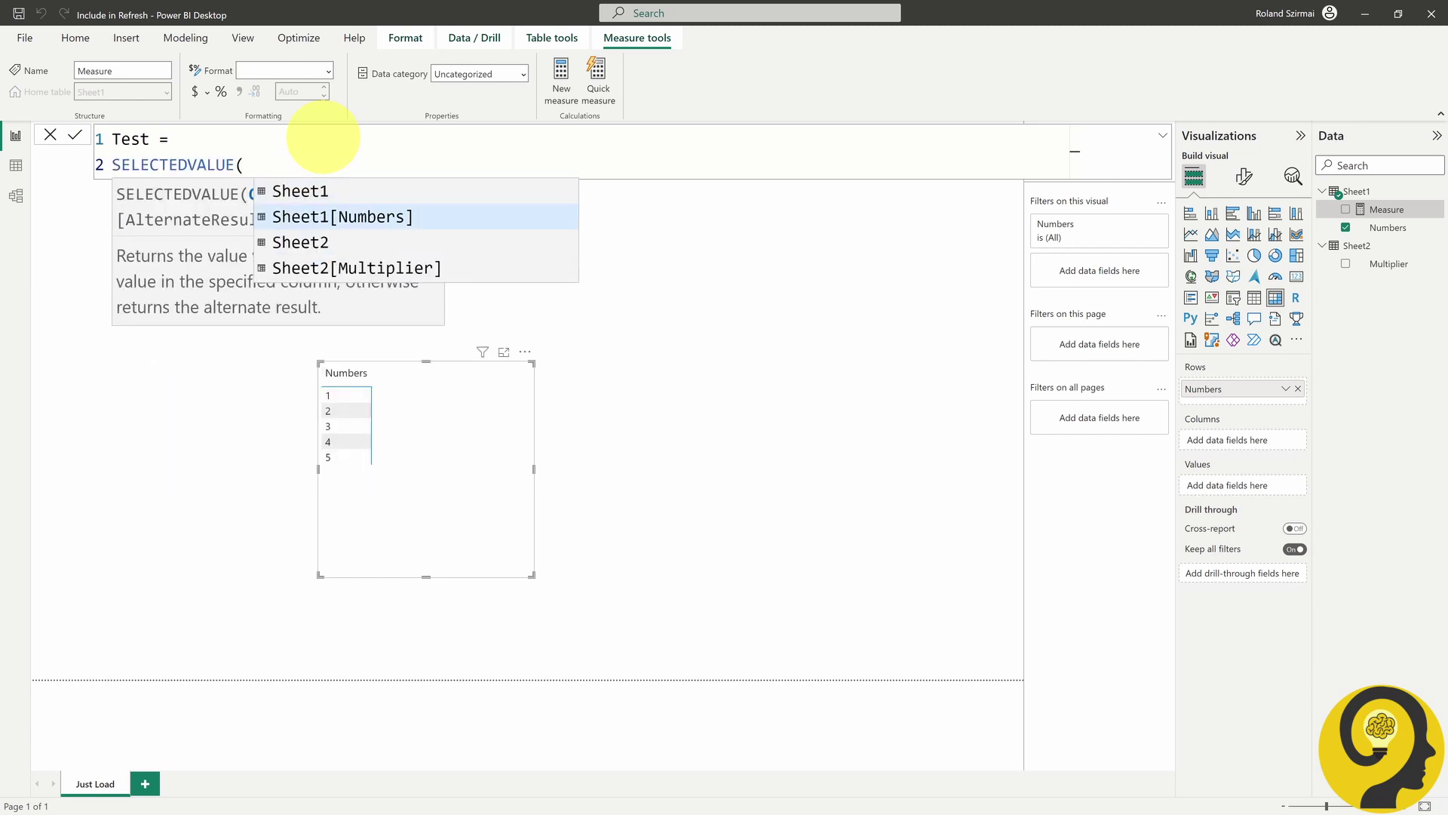
pyautogui.write(' Sheet2[Multiplier] )')
pyautogui.press('Return')
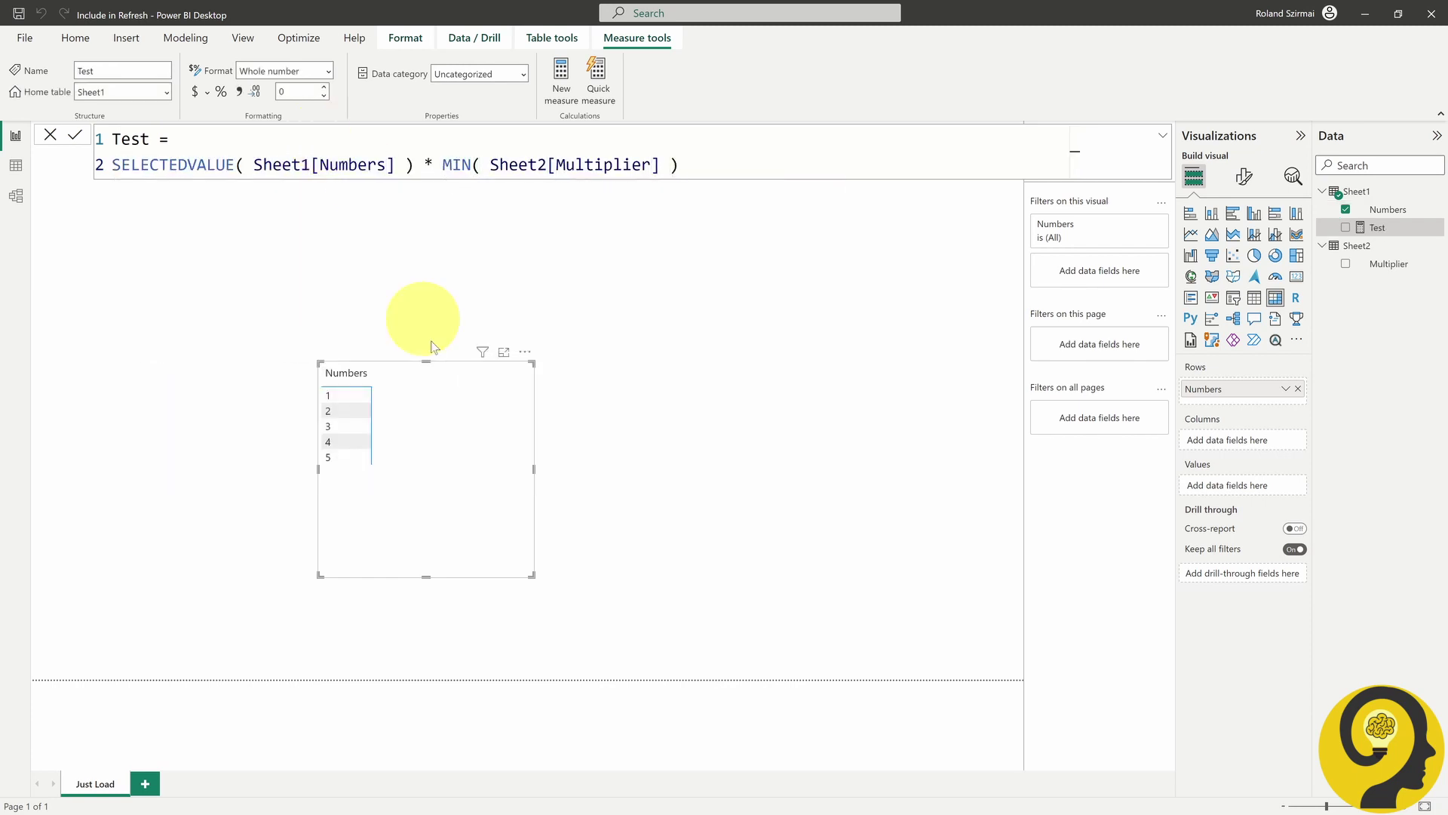
pyautogui.click(715, 401)
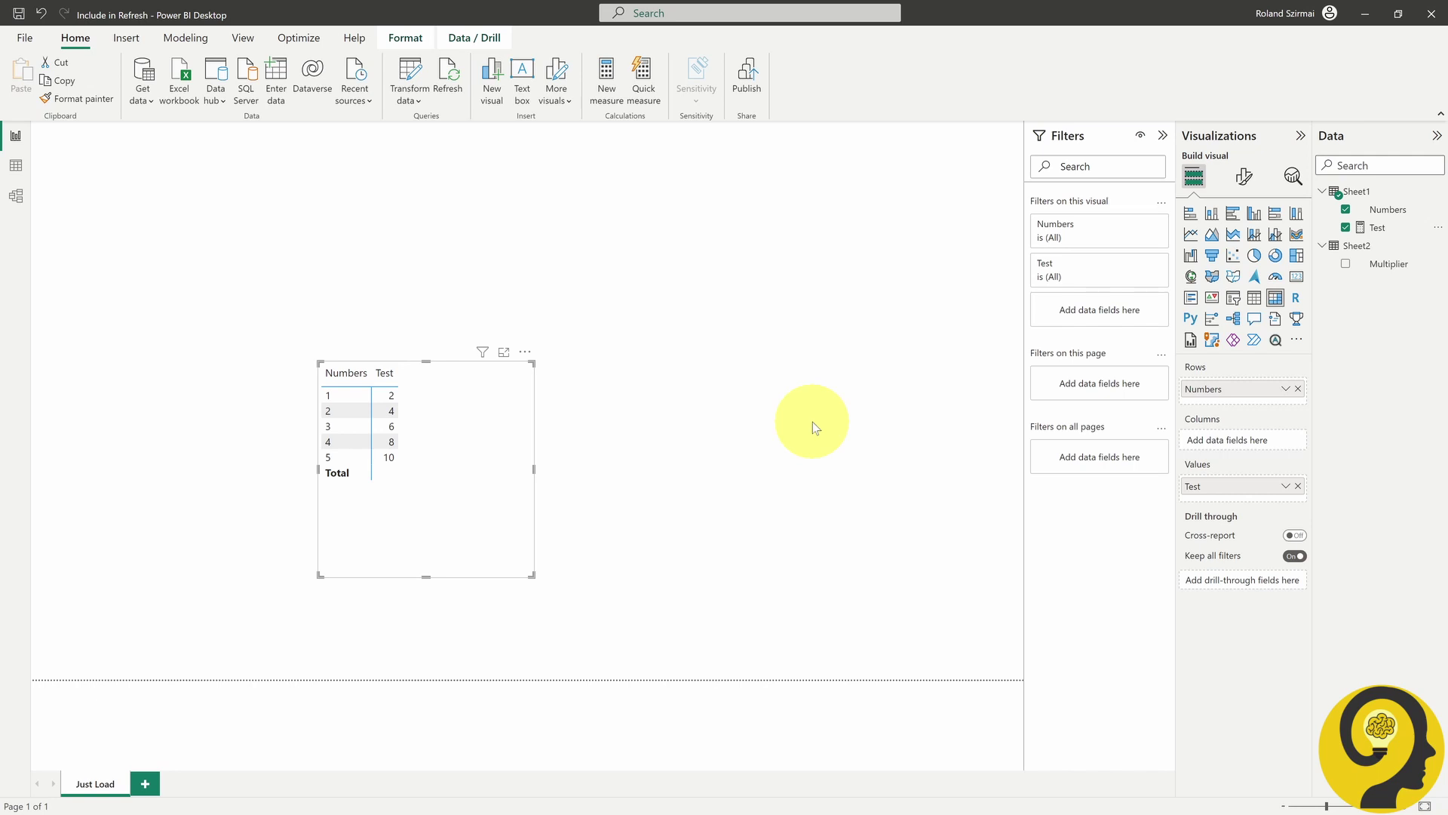
# - Add a card visual showing Multiplier, placed to the right of the table
pyautogui.click(812, 422)
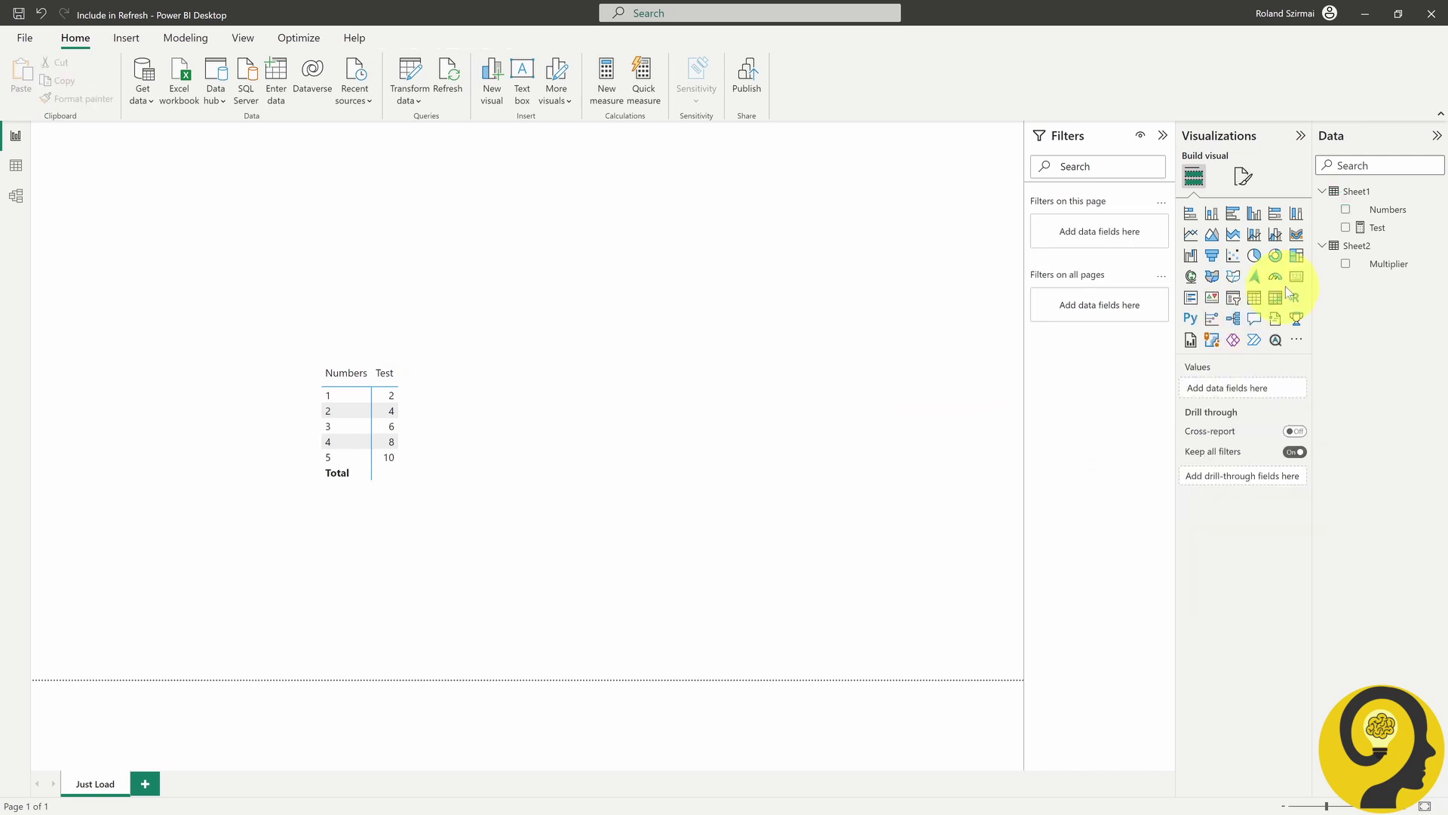
pyautogui.click(1297, 276)
pyautogui.click(1346, 264)
pyautogui.moveTo(352, 312); pyautogui.dragTo(899, 479)
# - Switch the card to Sum of Multiplier (2), then reopen the query editor at Sheet2's options
pyautogui.click(1286, 389)
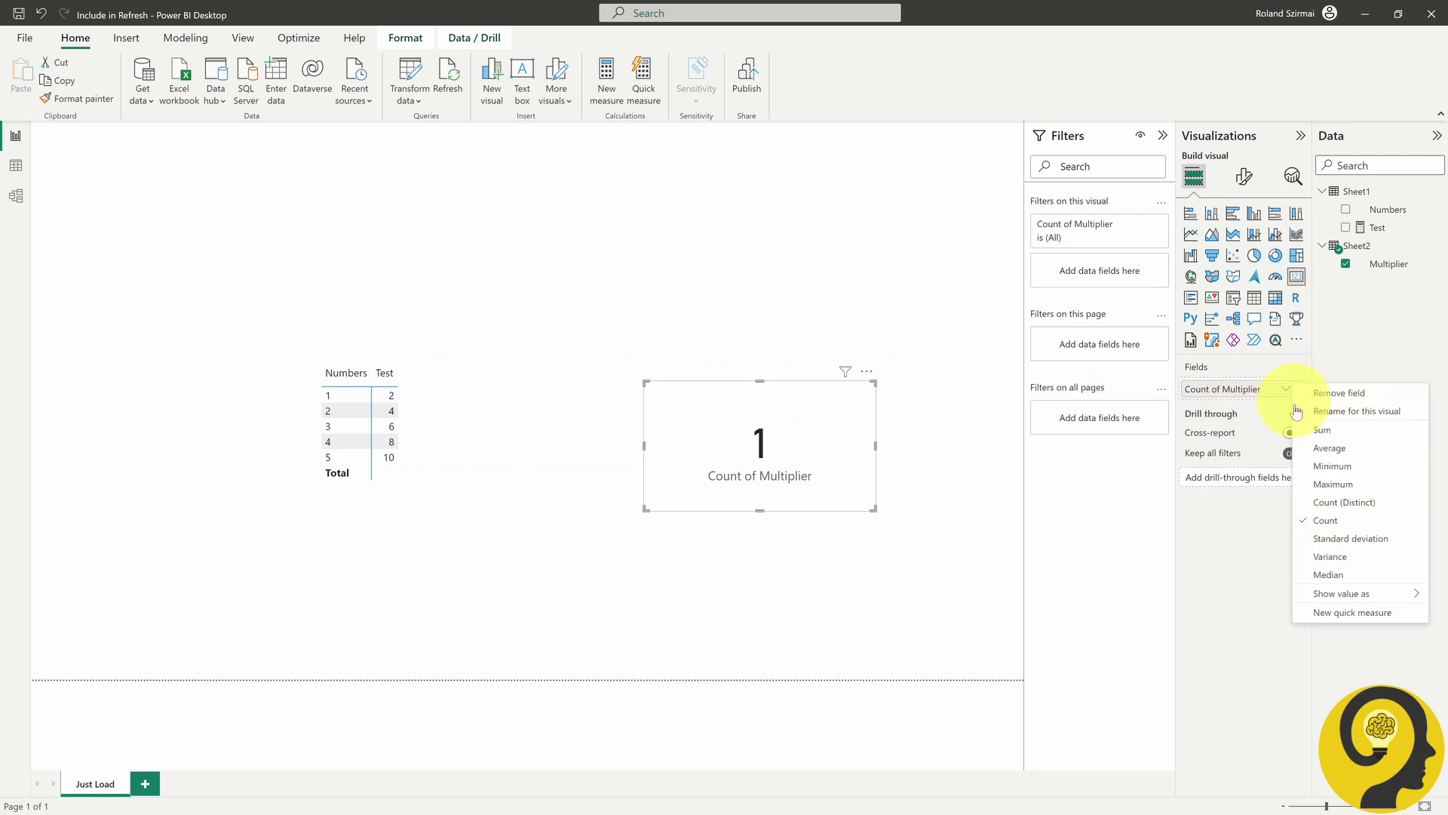
pyautogui.click(1316, 430)
pyautogui.click(949, 522)
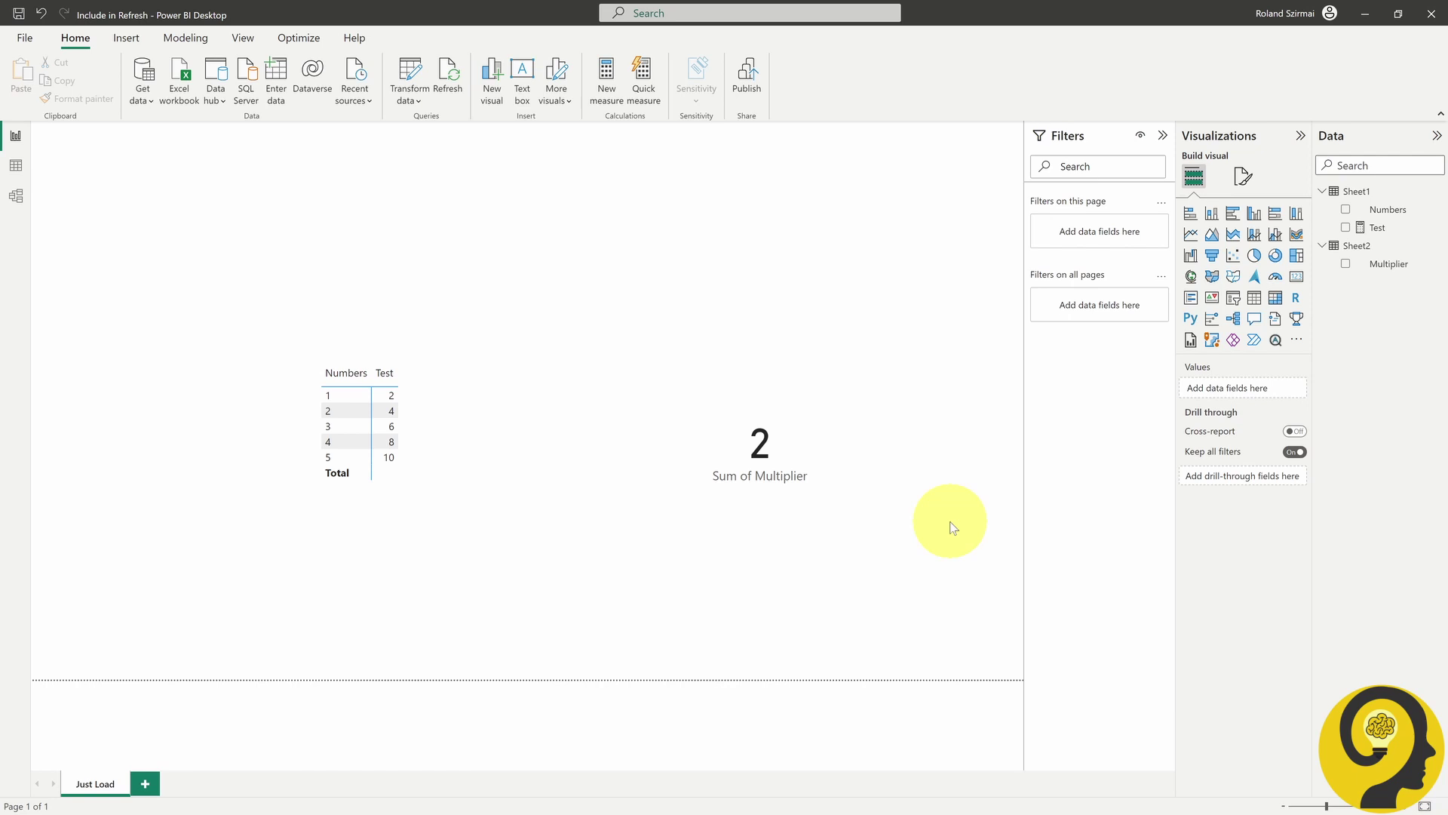
pyautogui.click(410, 73)
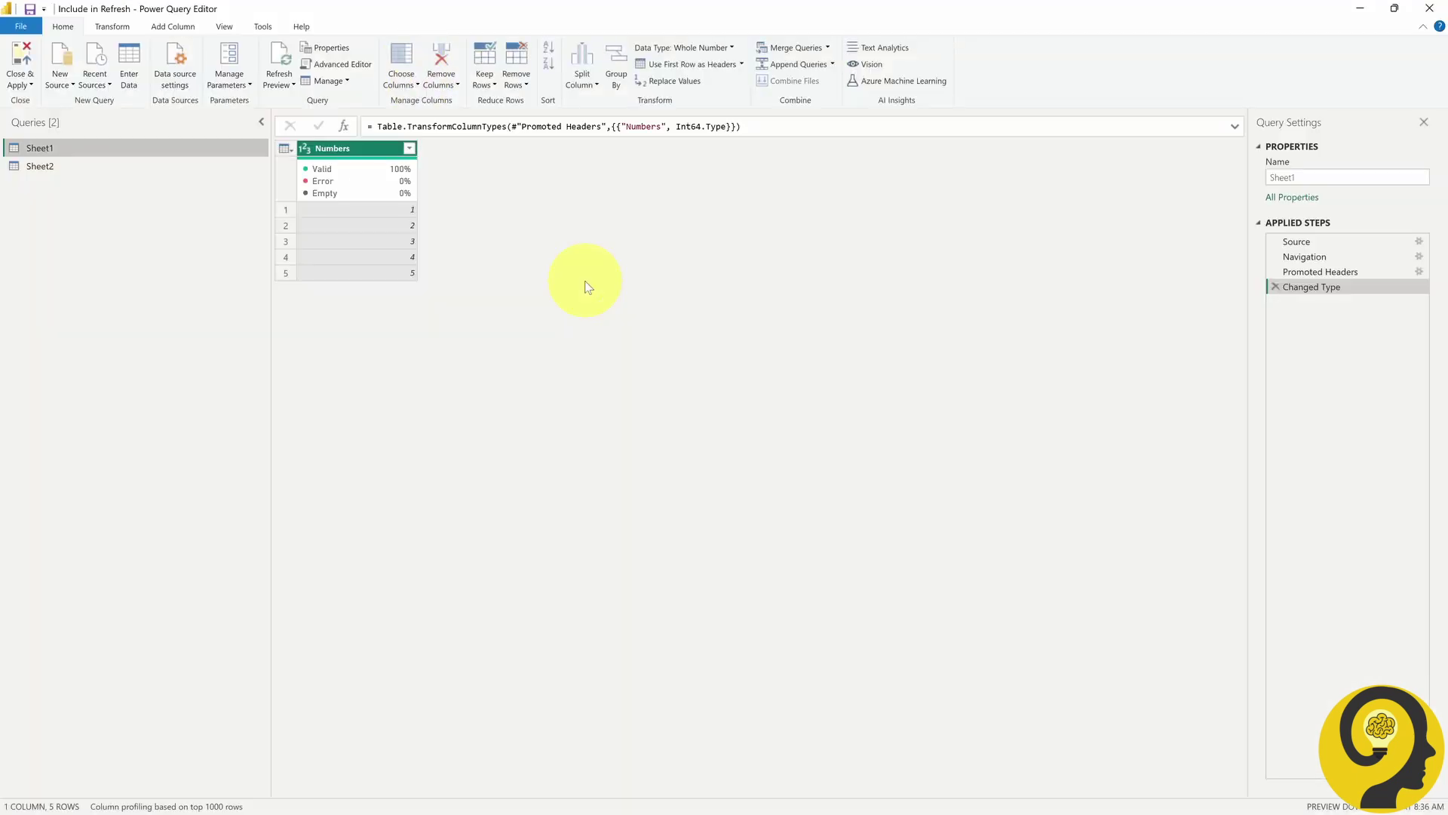
pyautogui.rightClick(66, 165)
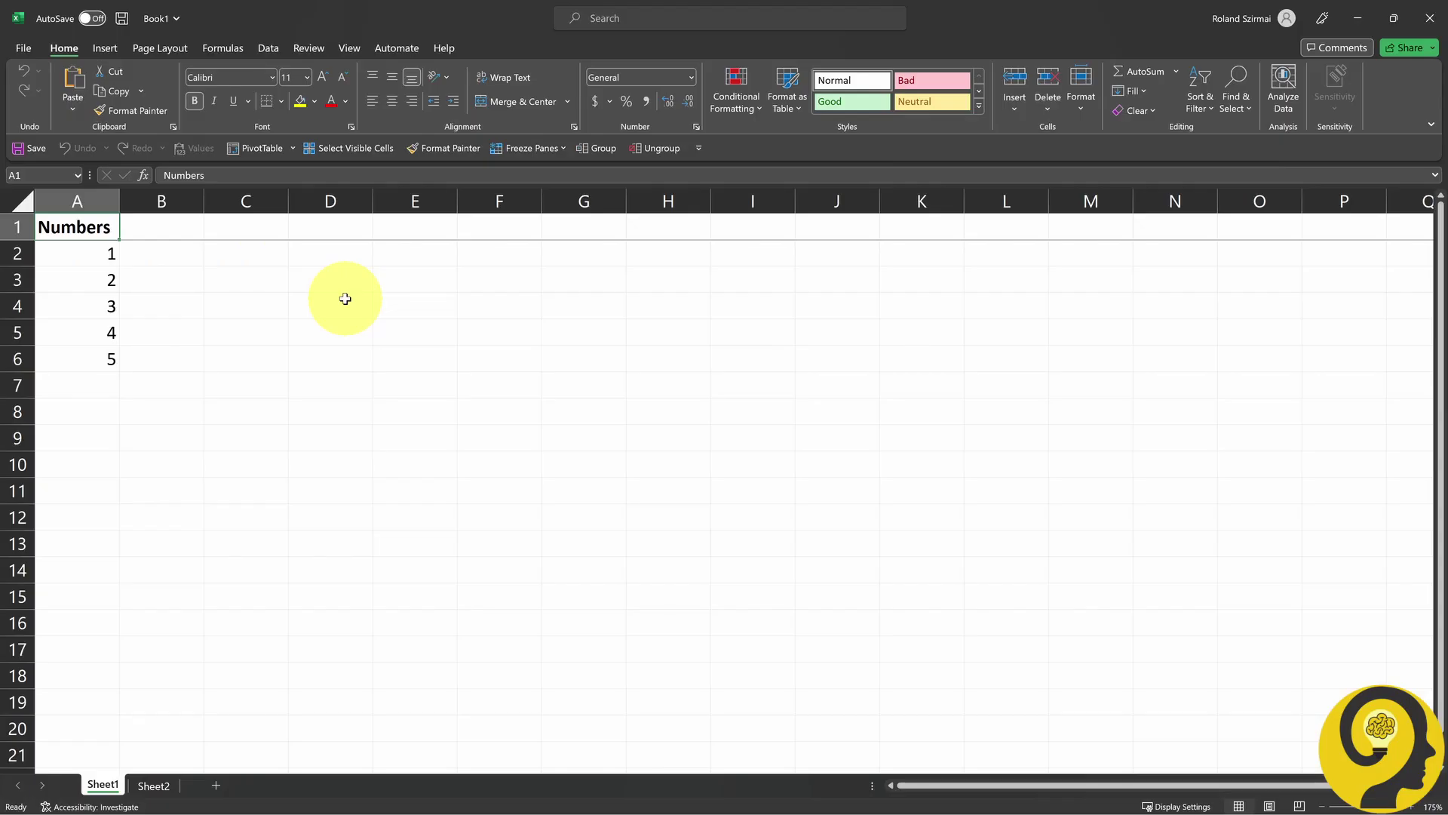
# - Enter 3 as the Multiplier in Sheet2 cell A2 and save the workbook
pyautogui.hotkey('ctrl', 'pagedown')
pyautogui.press('Down')
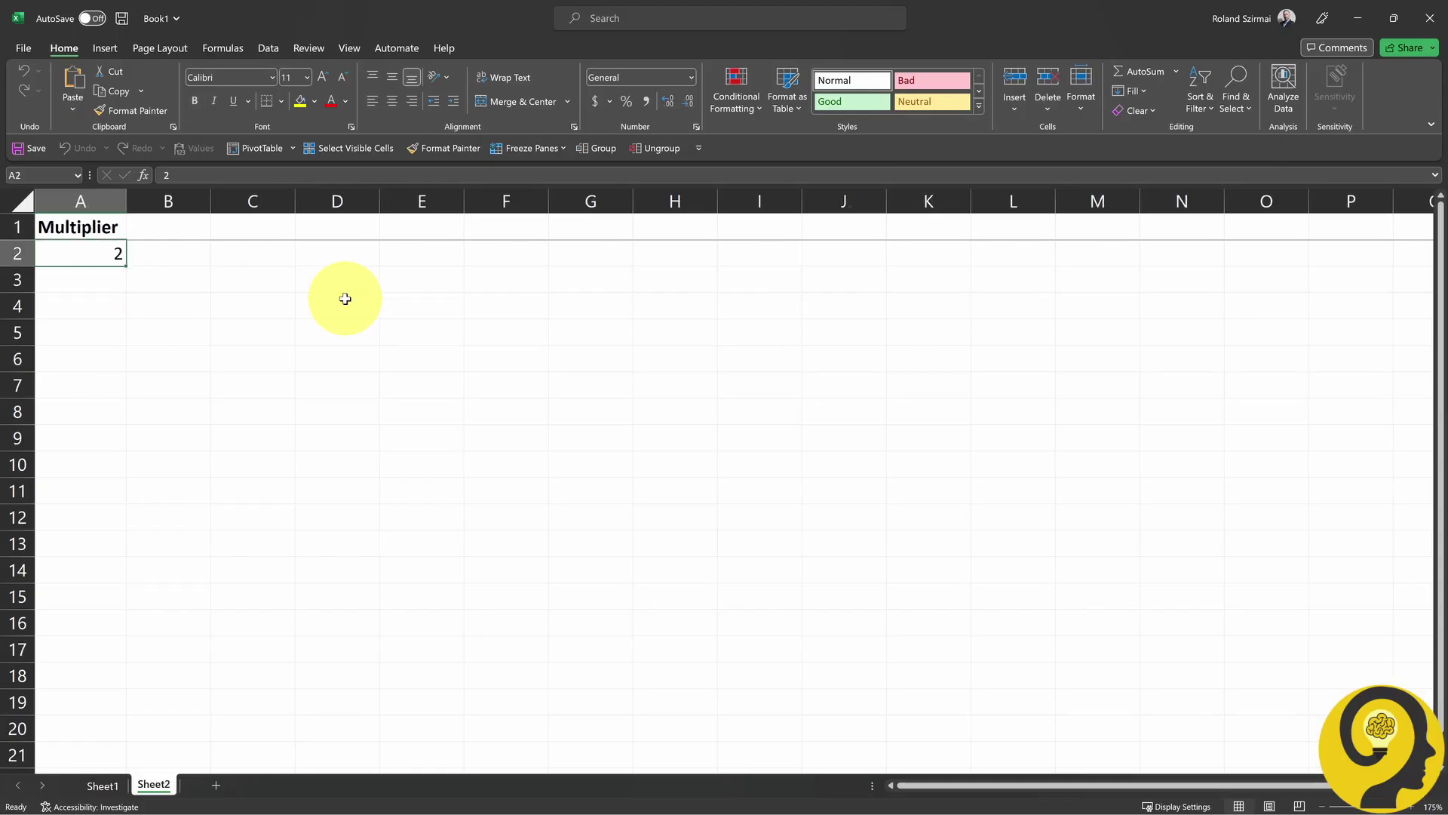
pyautogui.write('3')
pyautogui.press('Return')
pyautogui.hotkey('ctrl', 's')
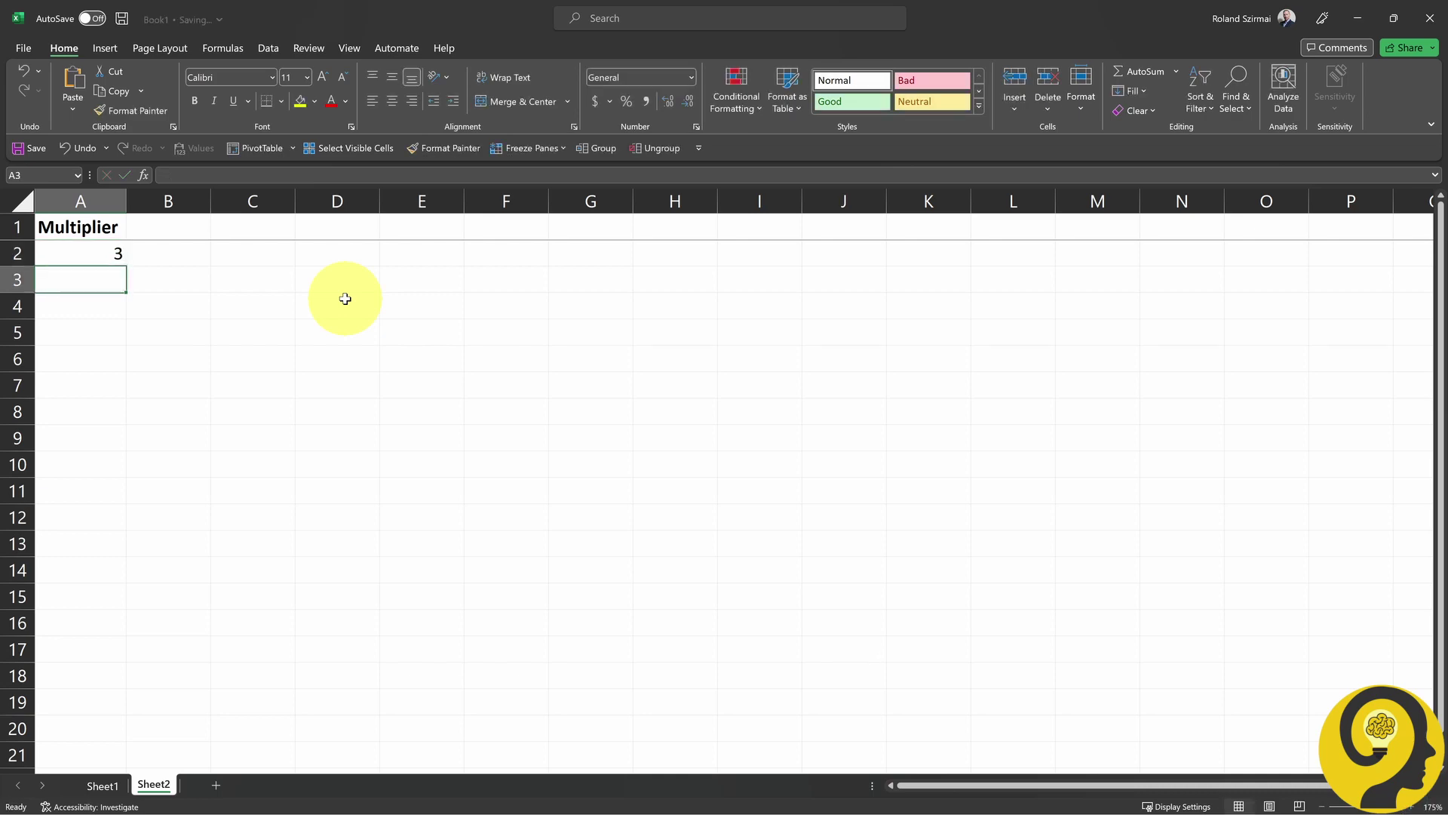
pyautogui.hotkey('alt', 'Tab')
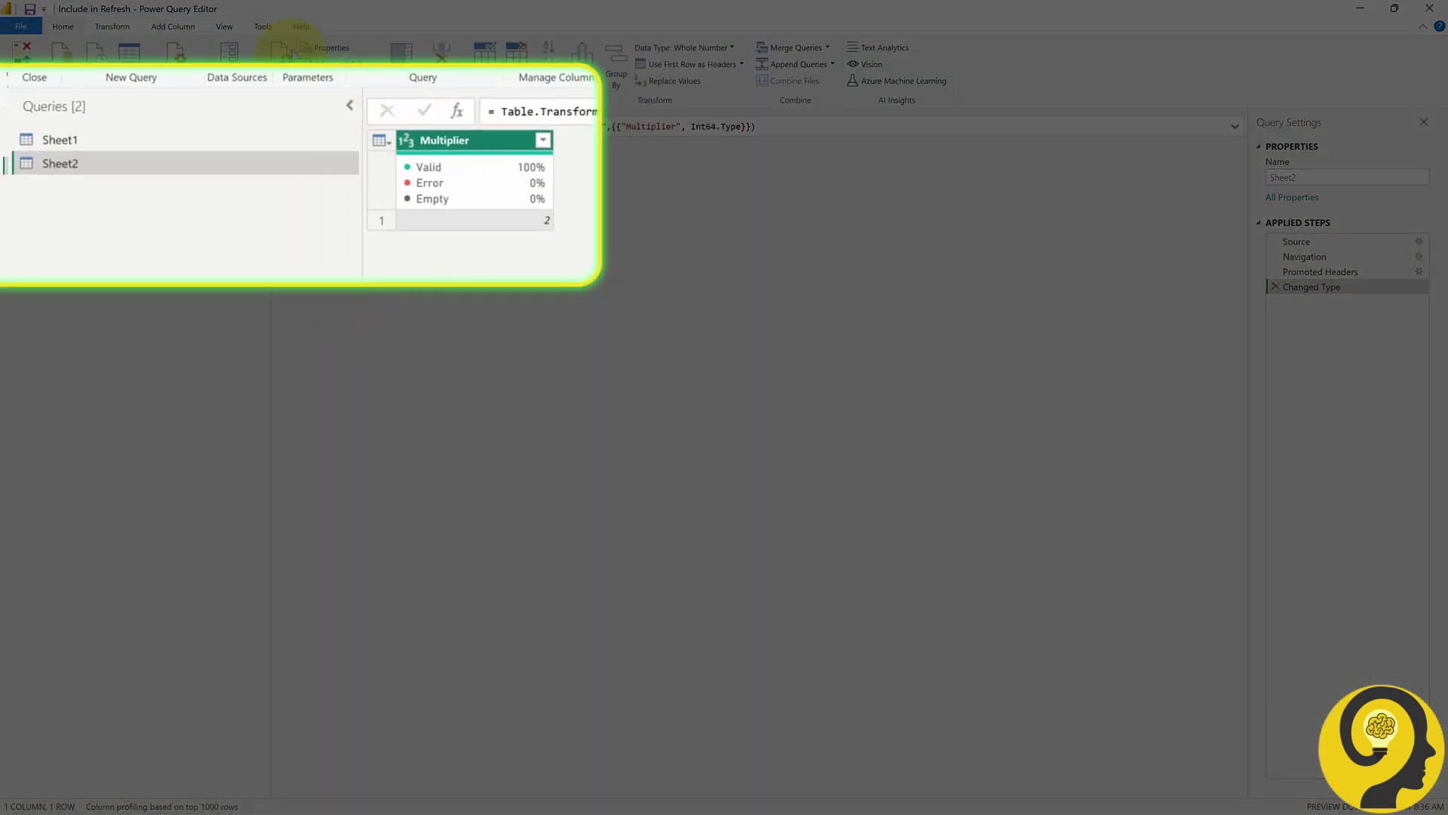
# - Refresh the preview so Sheet2 shows Multiplier 3, then apply the changes to the report
pyautogui.click(285, 48)
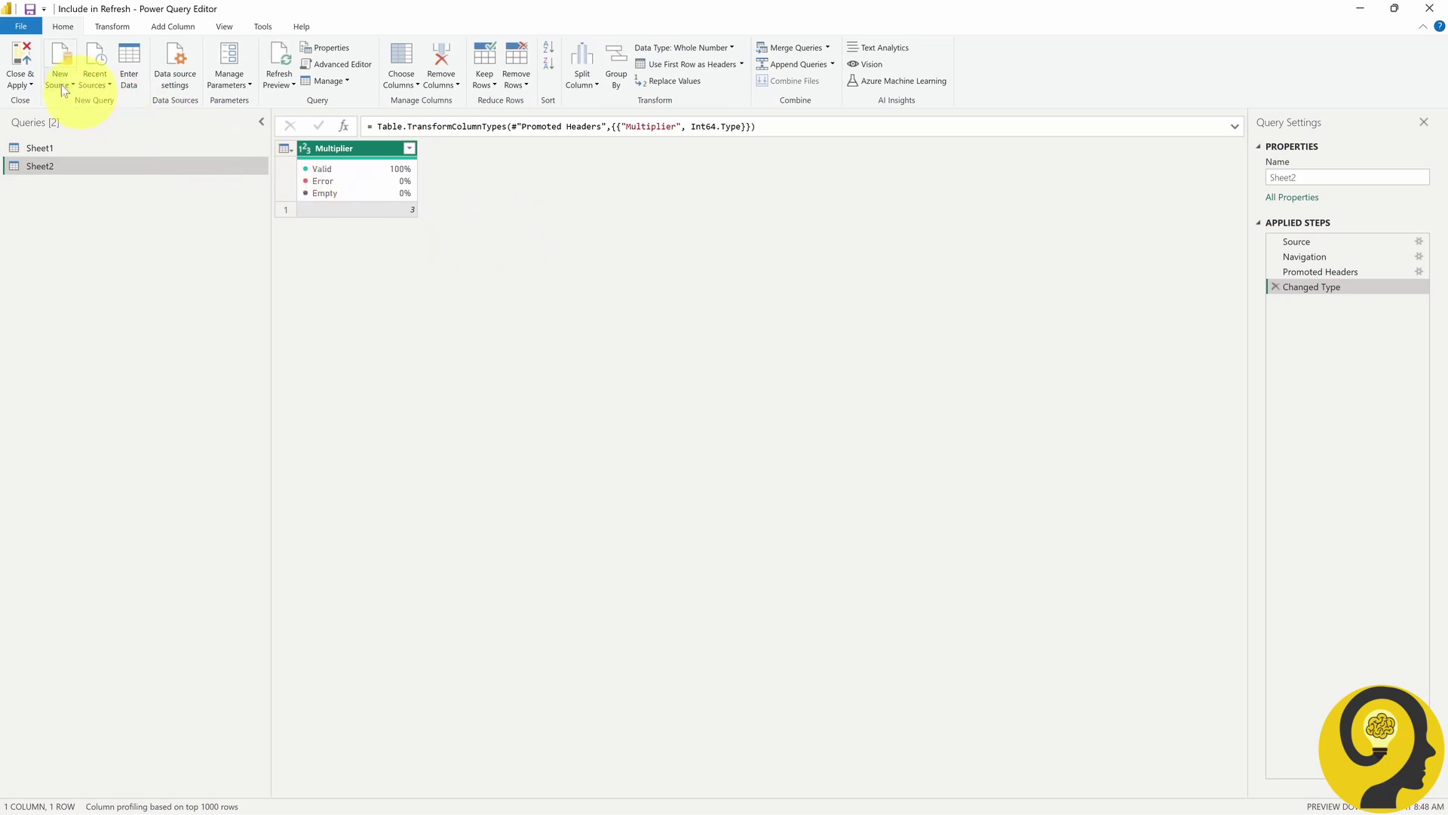
pyautogui.click(20, 60)
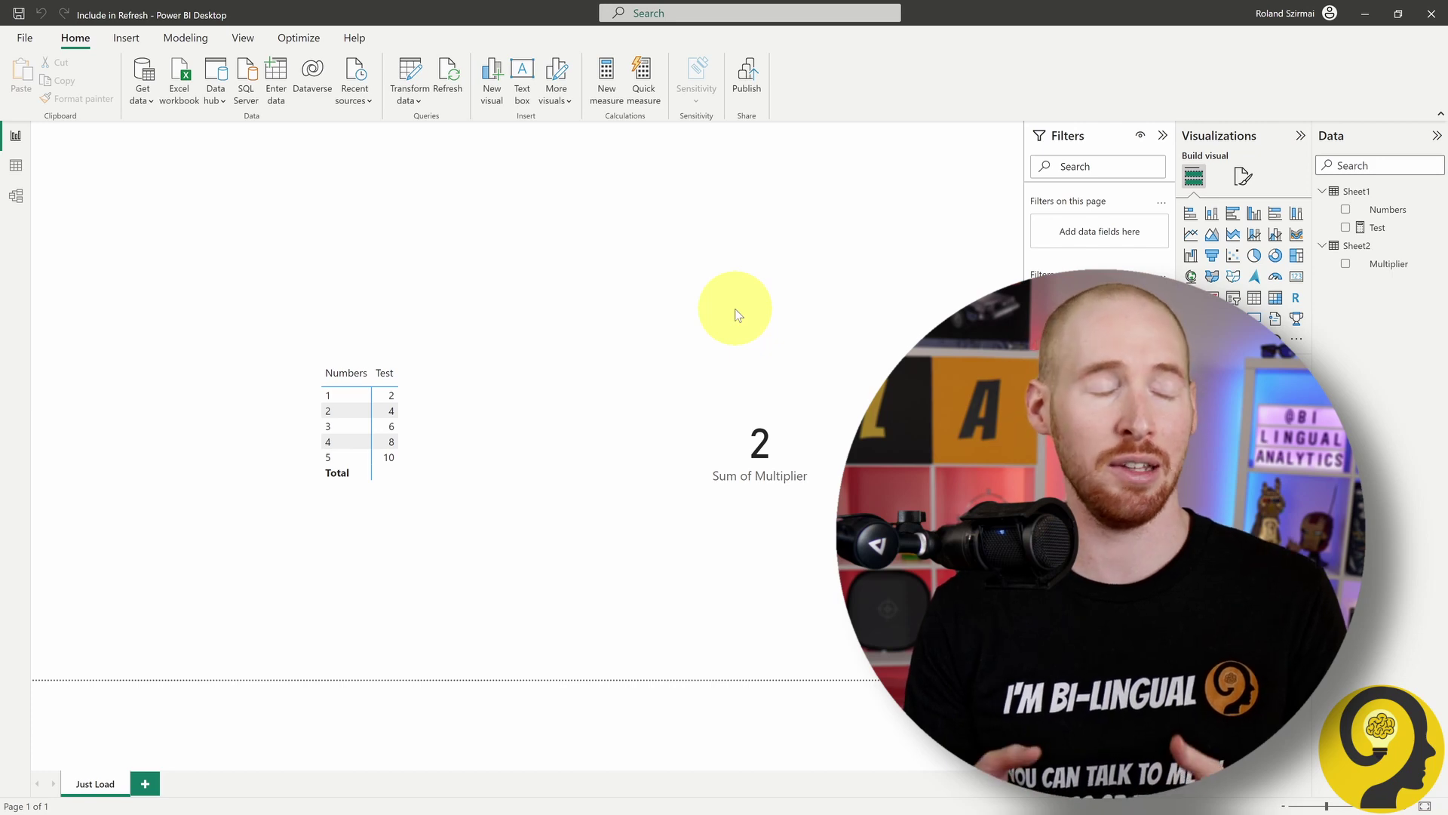
# - After the report finishes loading with the card still at 2, reopen the query editor with Transform data
pyautogui.click(420, 77)
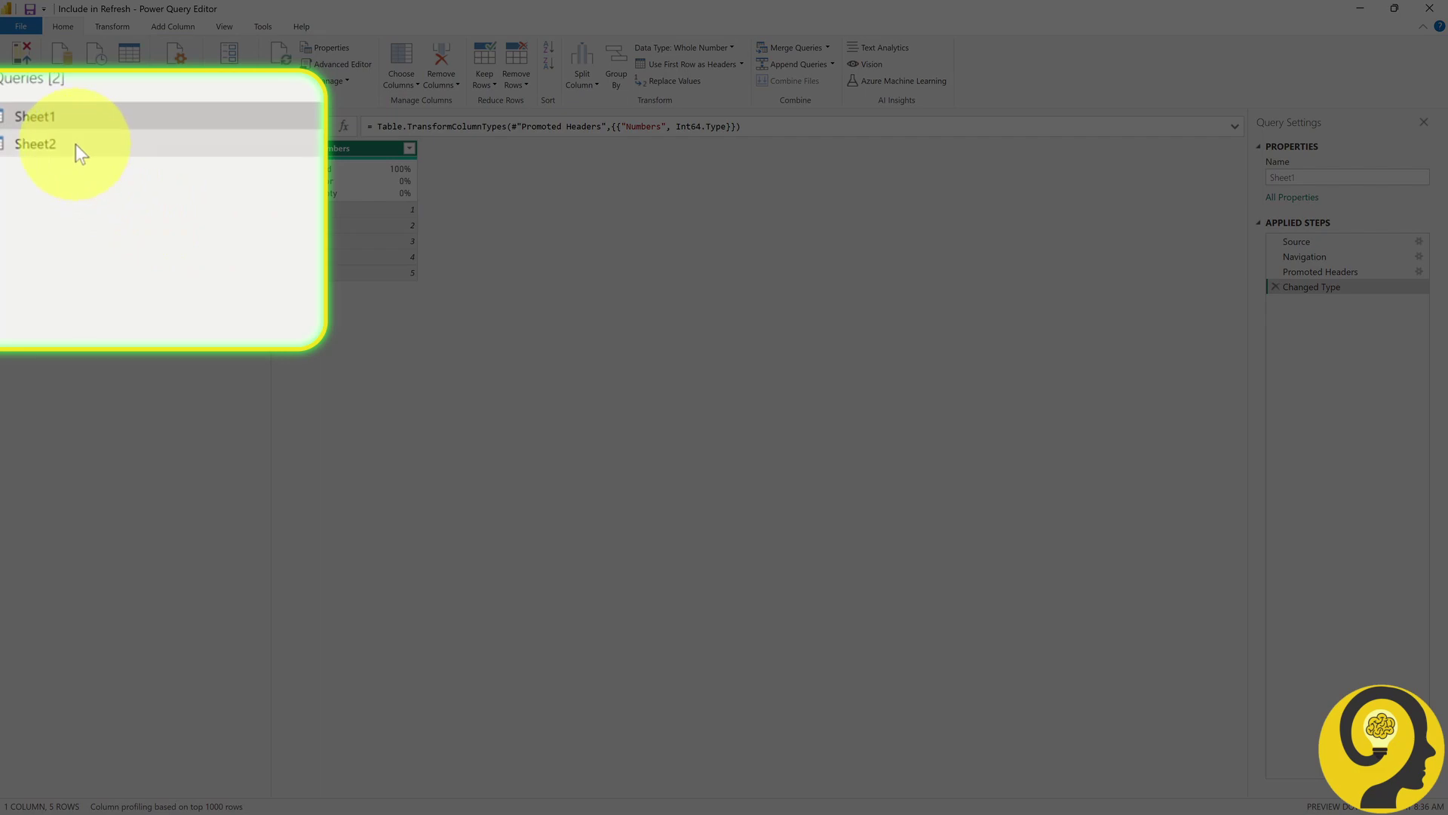
# - Duplicate the Sheet1 query and rename the copy 'Sheet1 - PQ'
pyautogui.rightClick(67, 166)
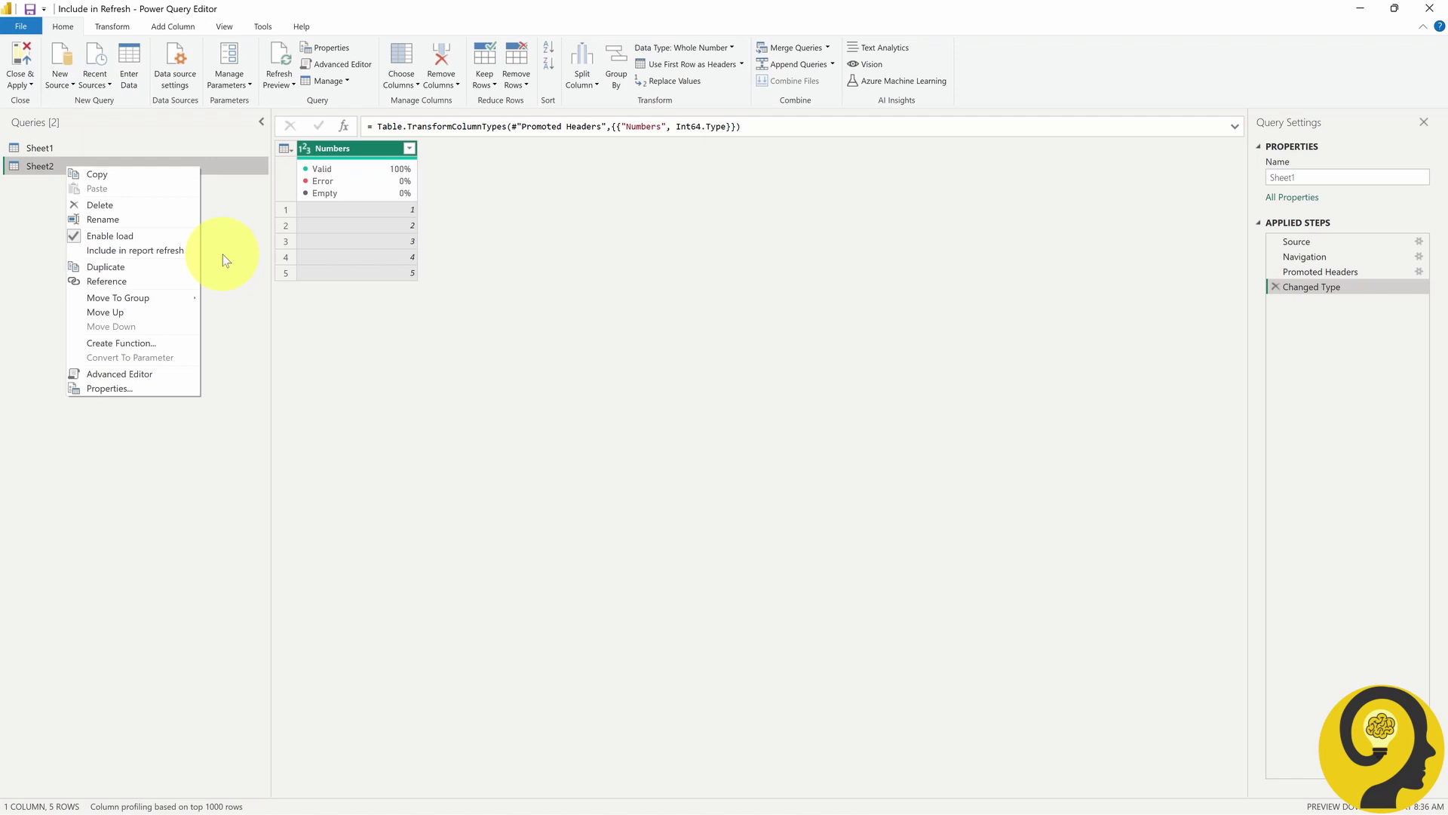
pyautogui.click(65, 148)
pyautogui.rightClick(65, 152)
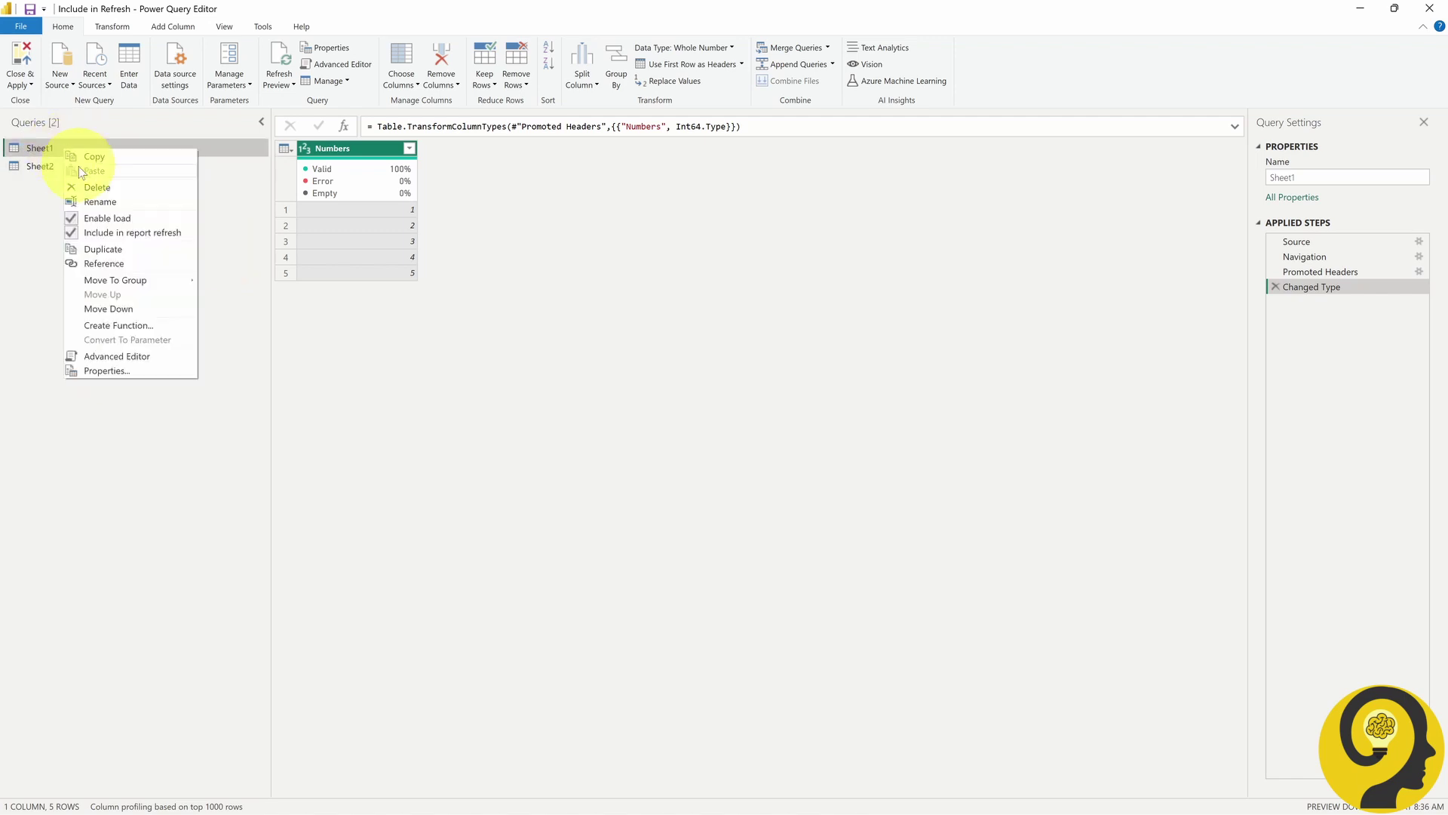
pyautogui.click(111, 236)
pyautogui.moveTo(1295, 177); pyautogui.dragTo(1349, 185)
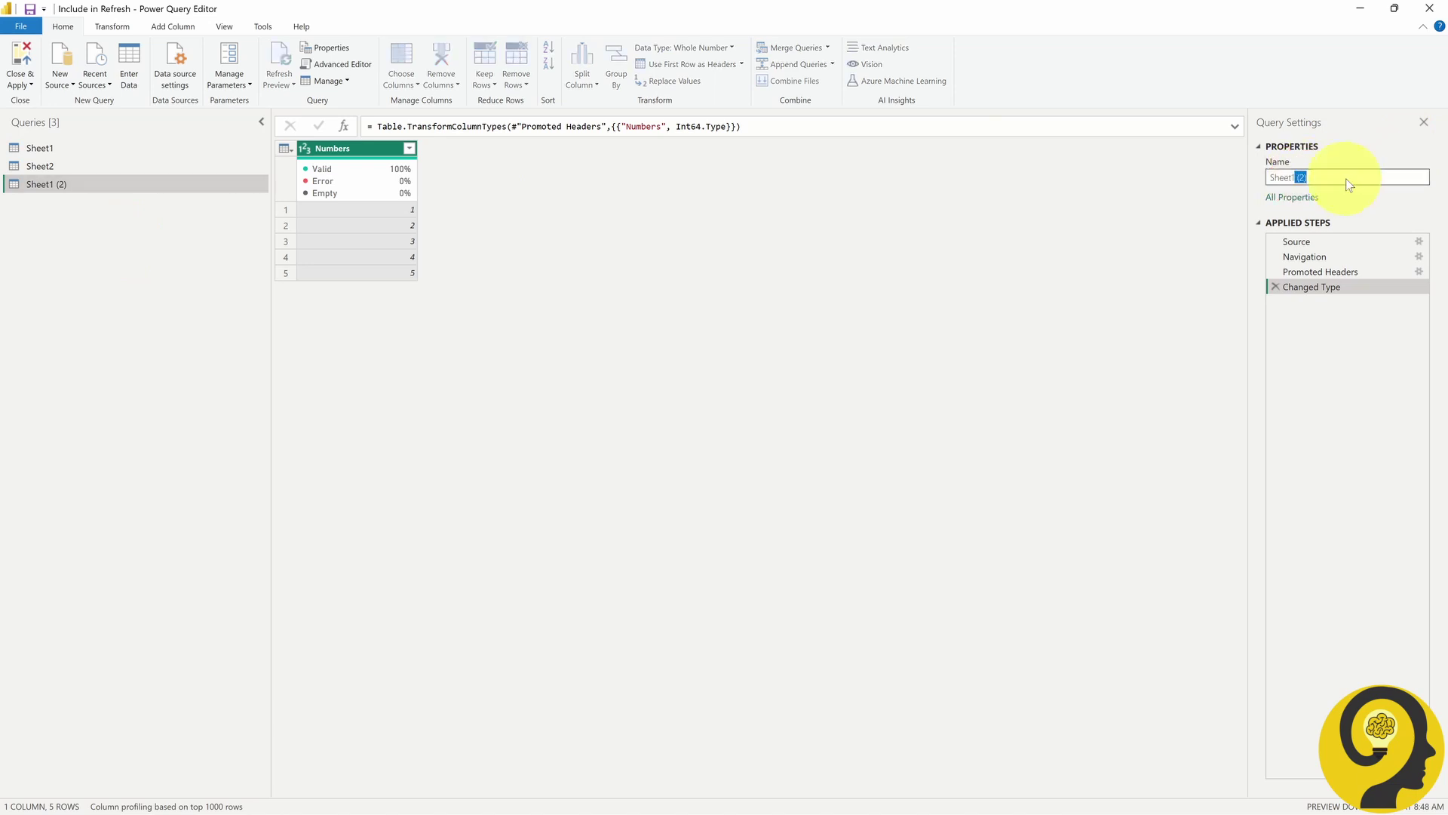
pyautogui.write('- PQ')
pyautogui.press('Return')
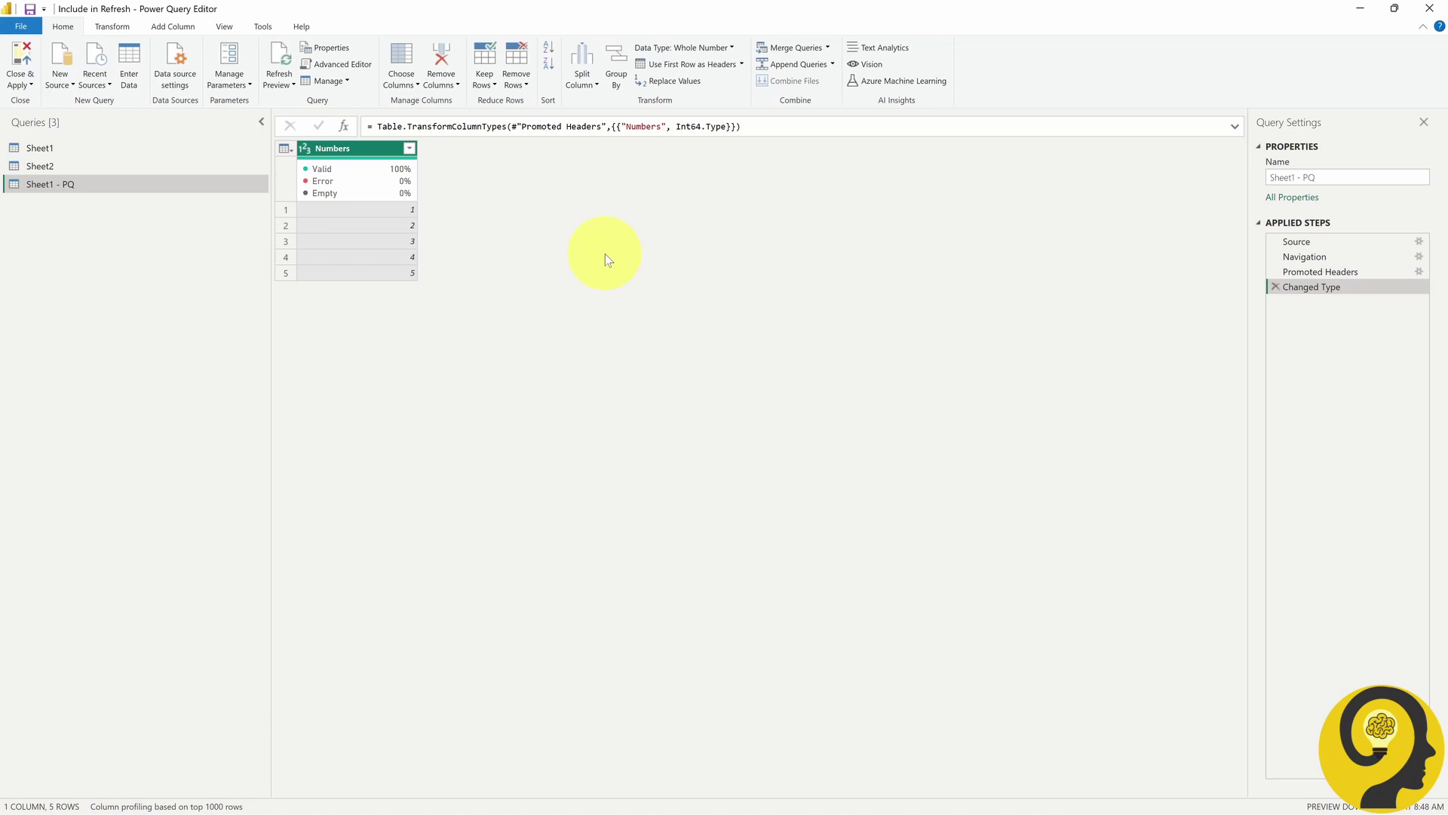
# - In Advanced Editor, add a Multiply step: Multiplied = [Numbers] * List.Sum(Sheet2[Multiplier]), returned as the result
pyautogui.click(332, 64)
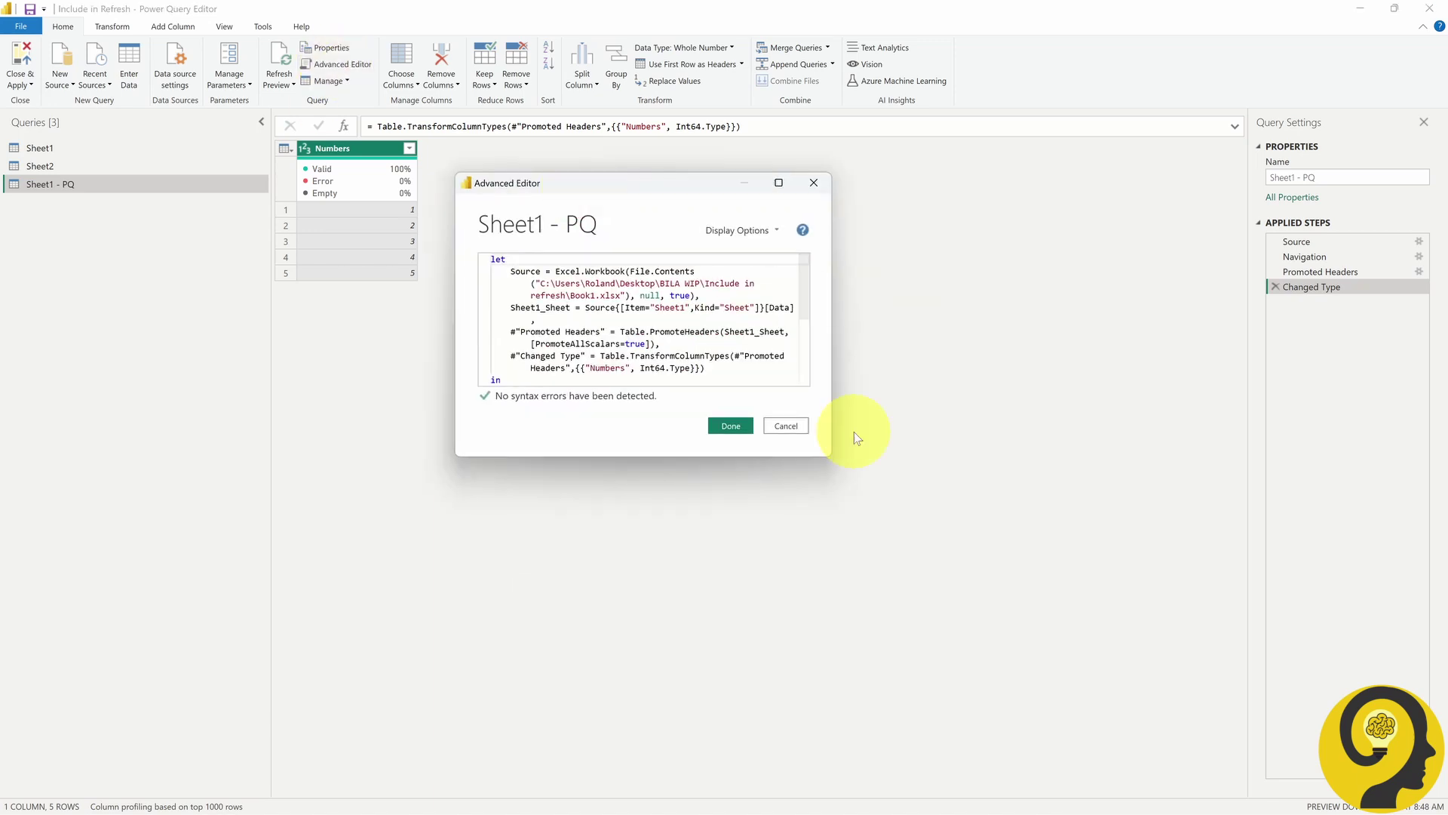
pyautogui.moveTo(1018, 605); pyautogui.dragTo(1052, 607)
pyautogui.click(981, 320)
pyautogui.write(',')
pyautogui.press('Return')
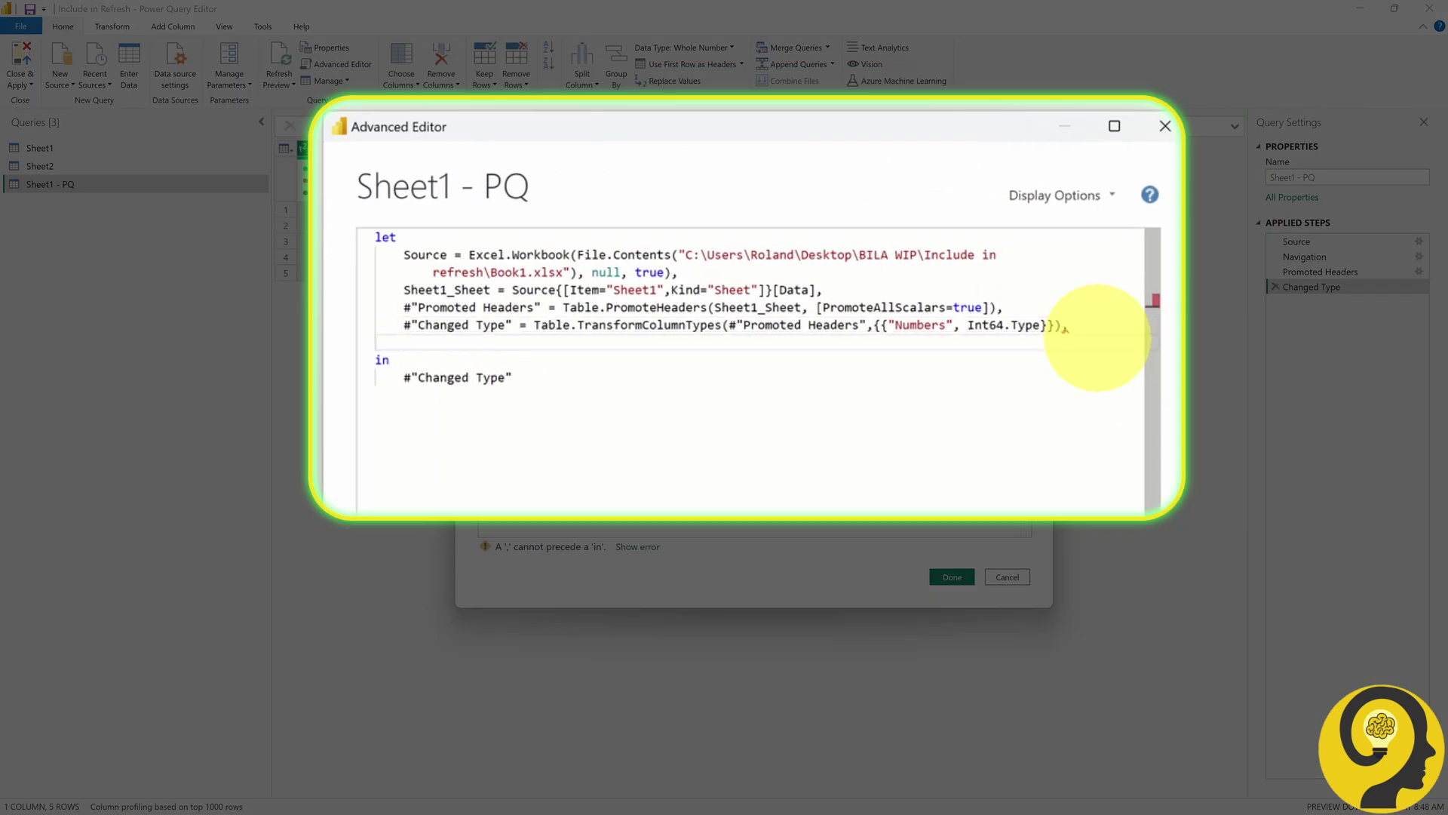
pyautogui.write('Multiply = Table.AddColu')
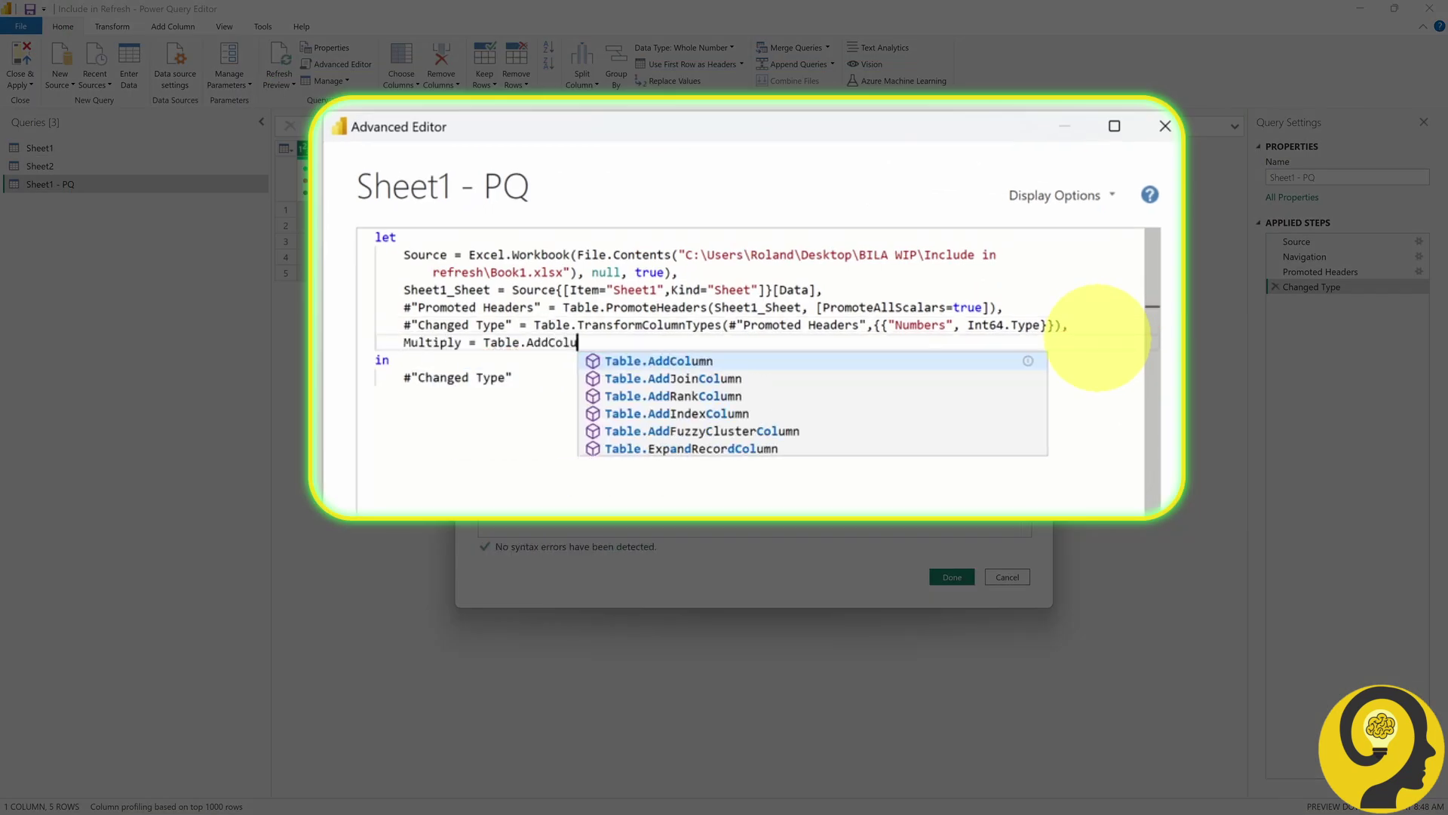
pyautogui.write('mn(#"Changed Type", "Multiplied", ')
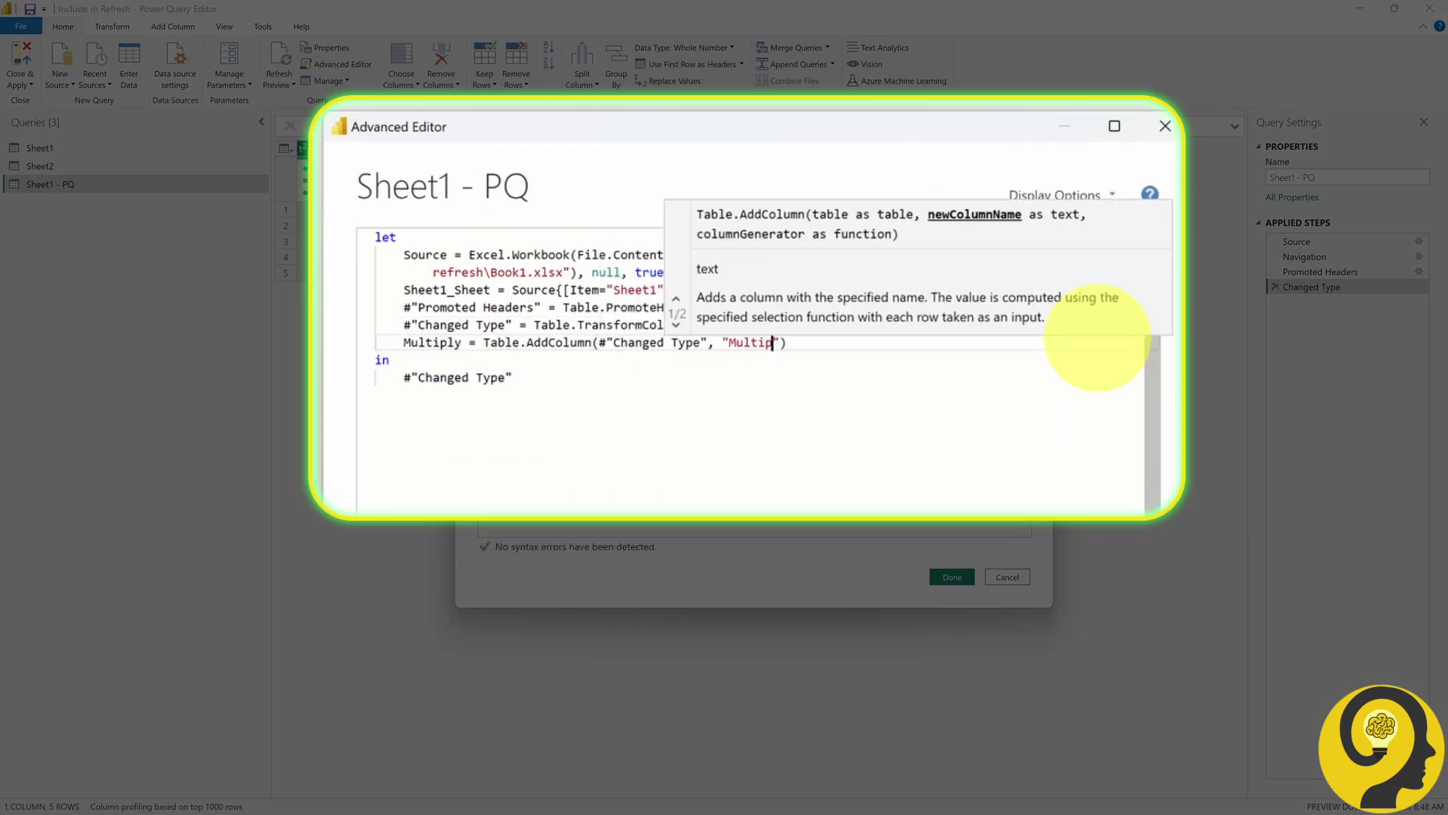
pyautogui.write('each [Numbers')
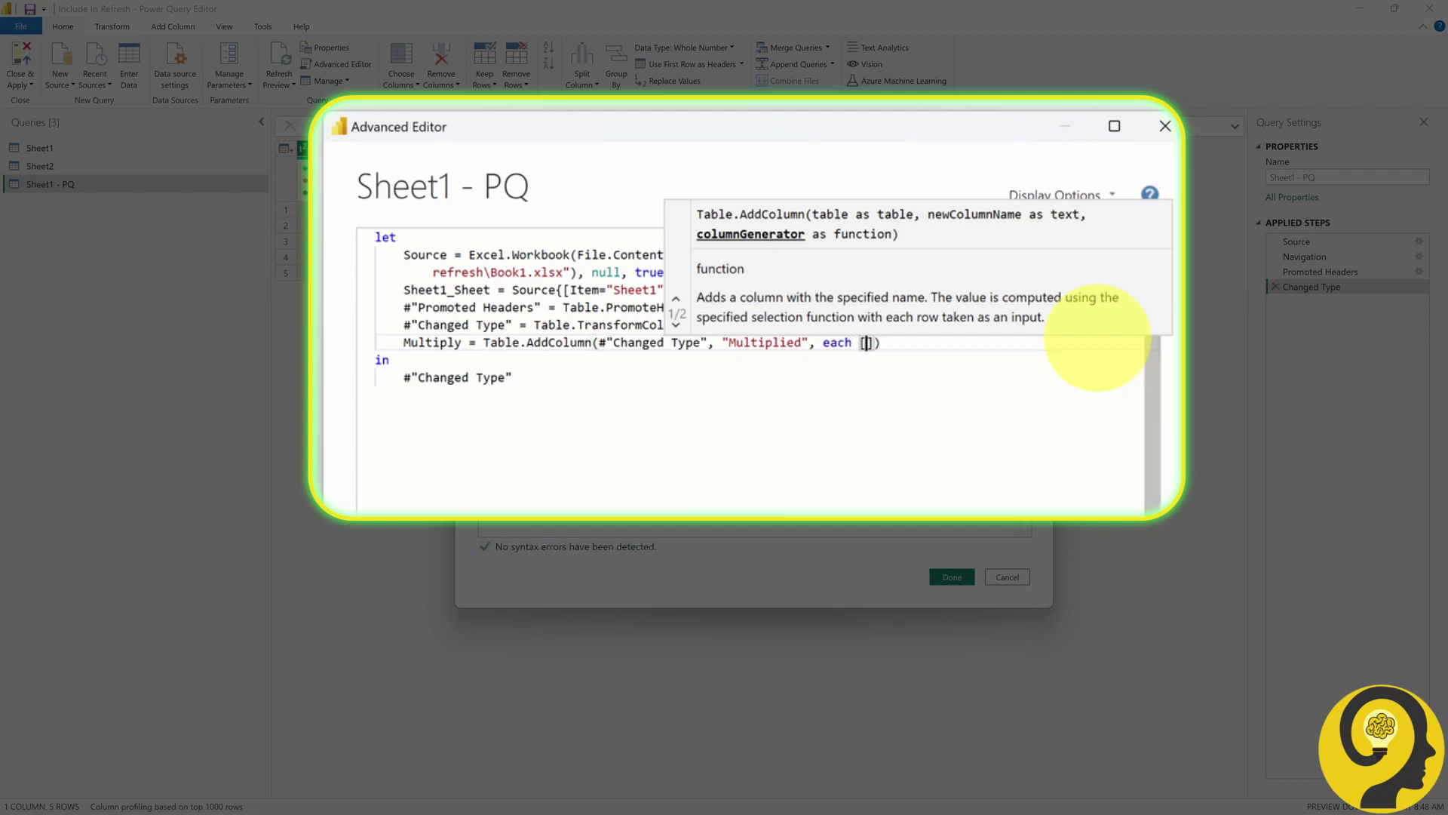
pyautogui.write('] * List.Sum(Sheet2[Multiplier')
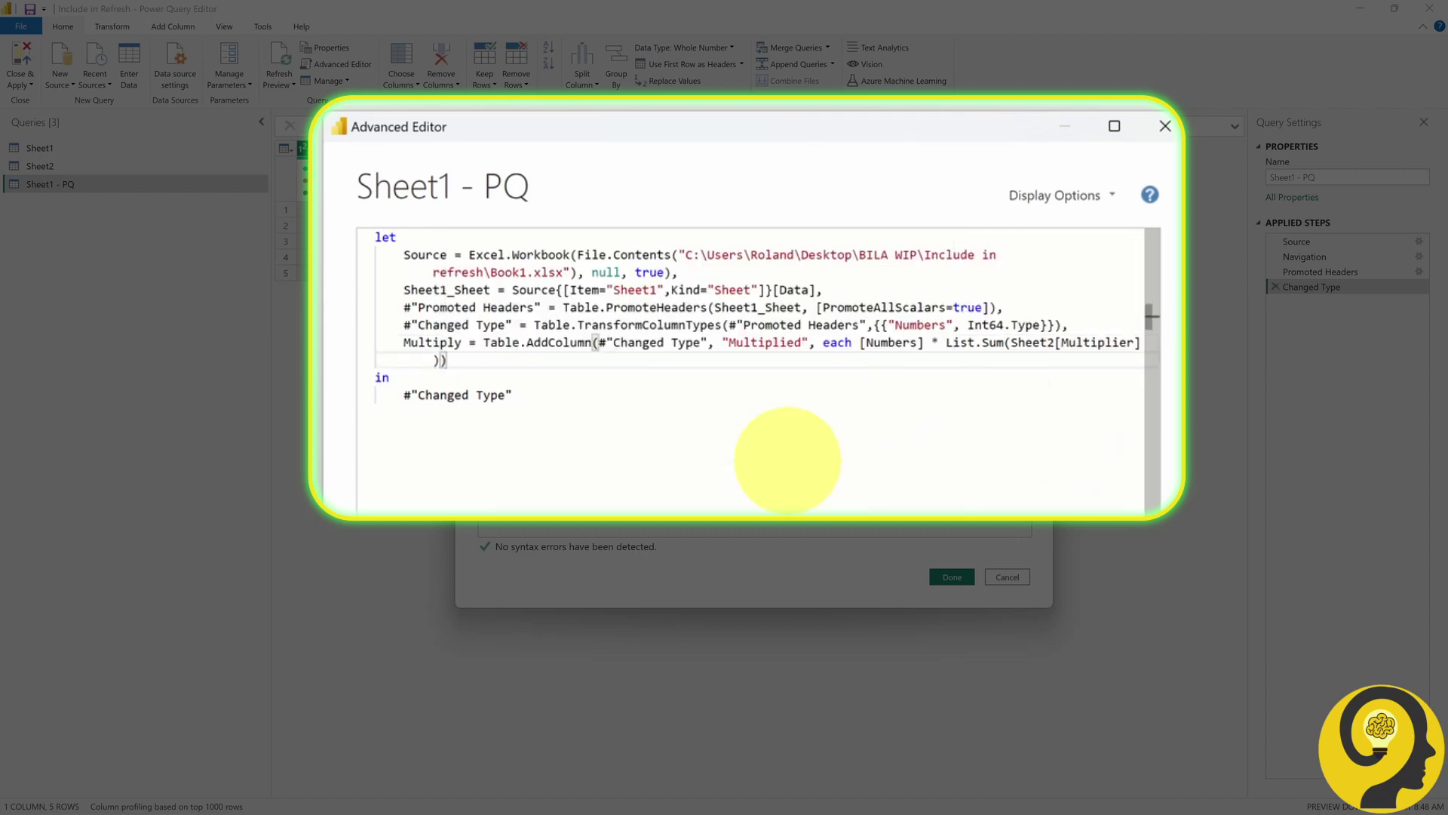
pyautogui.moveTo(404, 395); pyautogui.dragTo(513, 394)
pyautogui.write('Multiply')
pyautogui.click(953, 575)
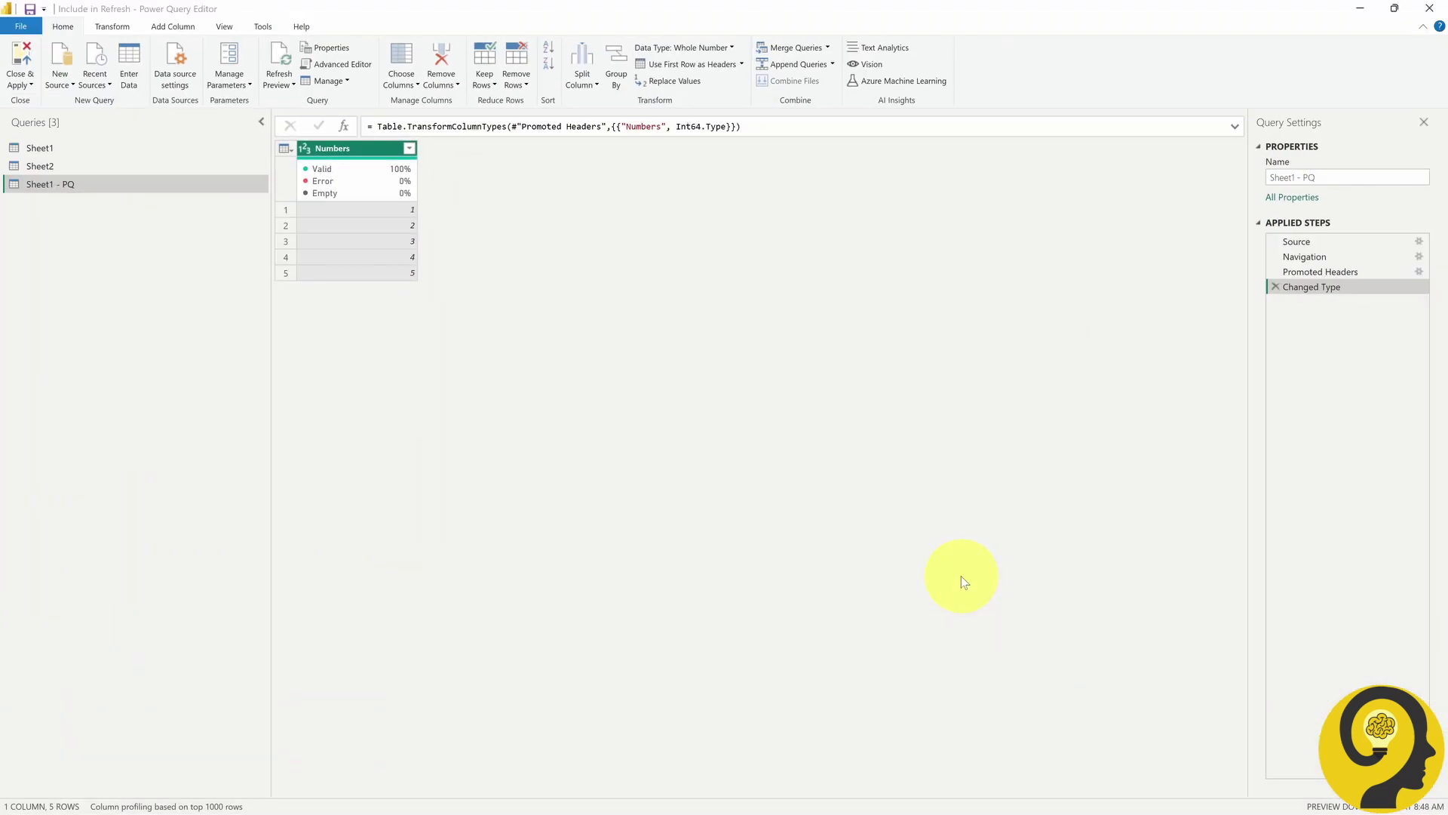
# - Set the Multiplied column to Whole Number and load Sheet1 - PQ into the report
pyautogui.click(428, 149)
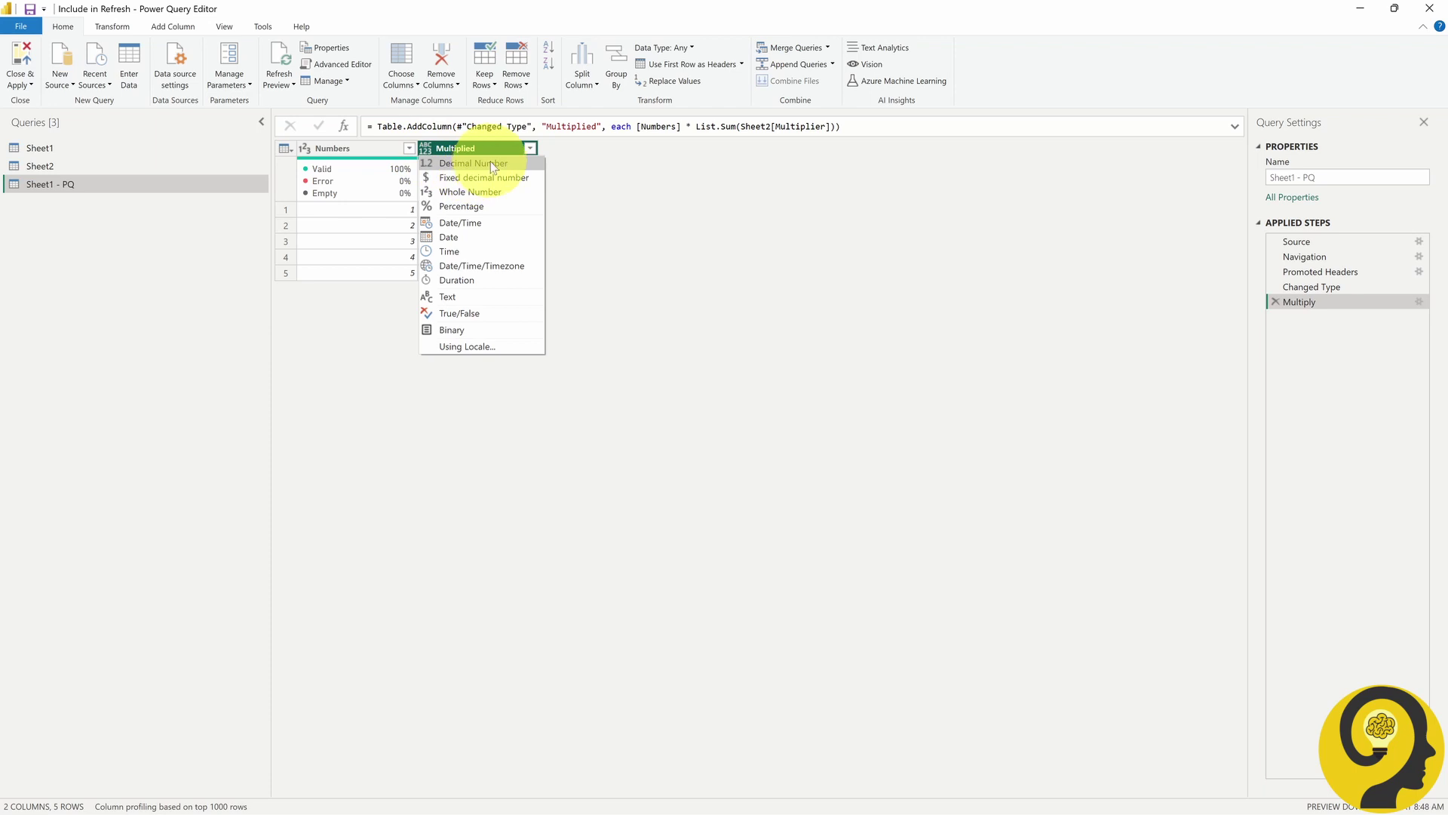
pyautogui.click(470, 192)
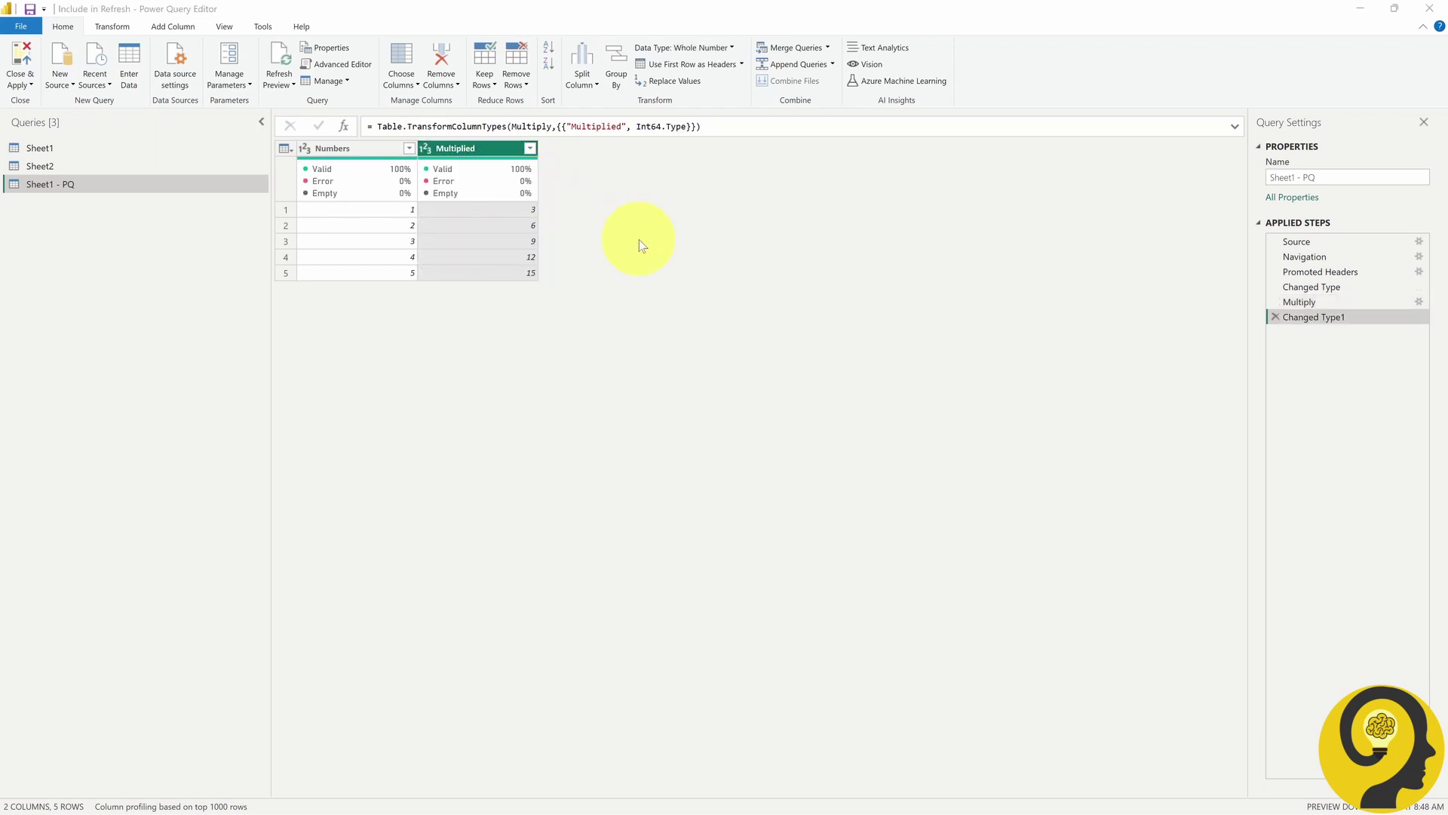
pyautogui.click(24, 53)
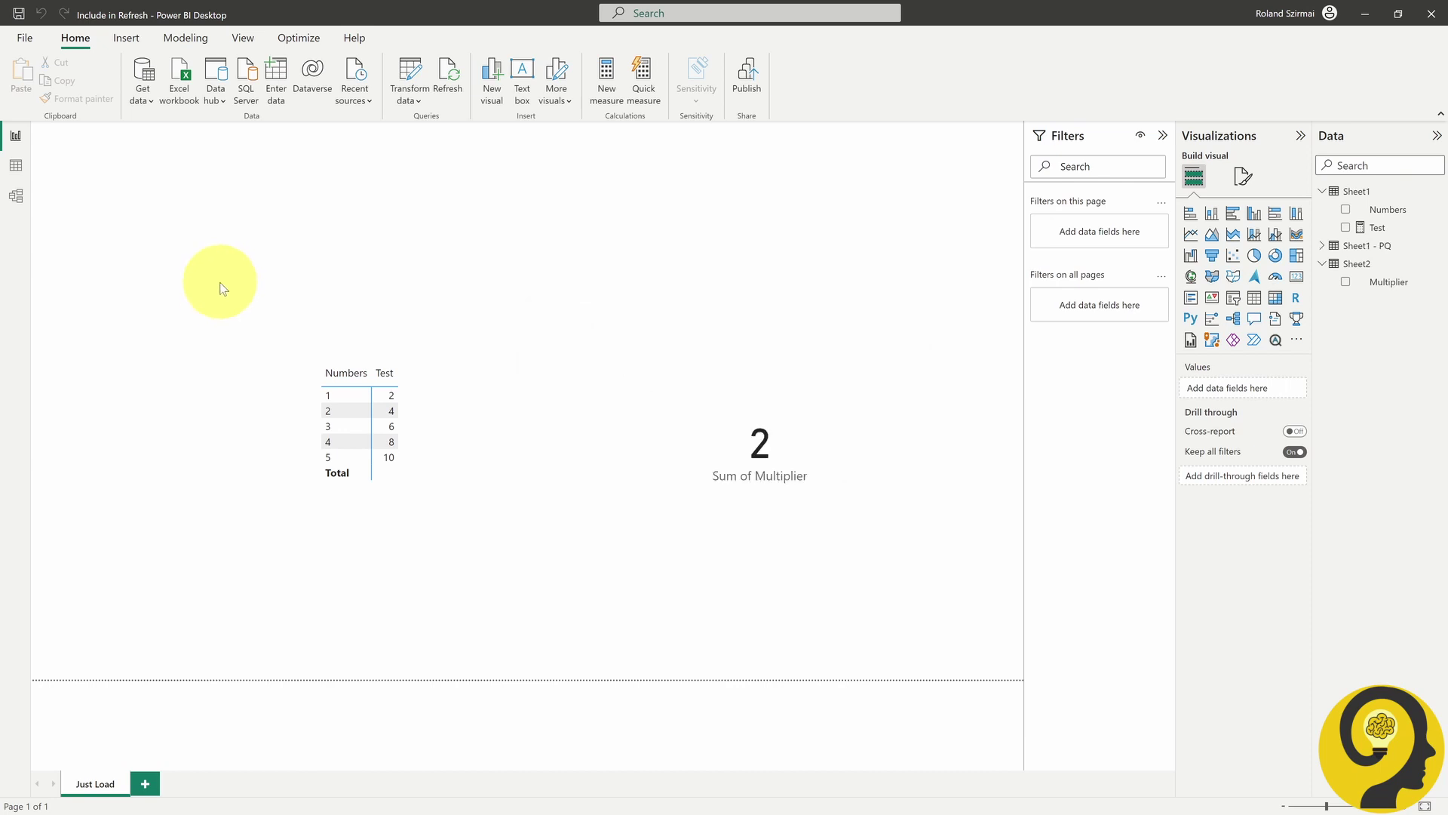
# - Add a new report page named 'Multiply PQ'
pyautogui.click(145, 784)
pyautogui.doubleClick(158, 784)
pyautogui.write('Multiply P')
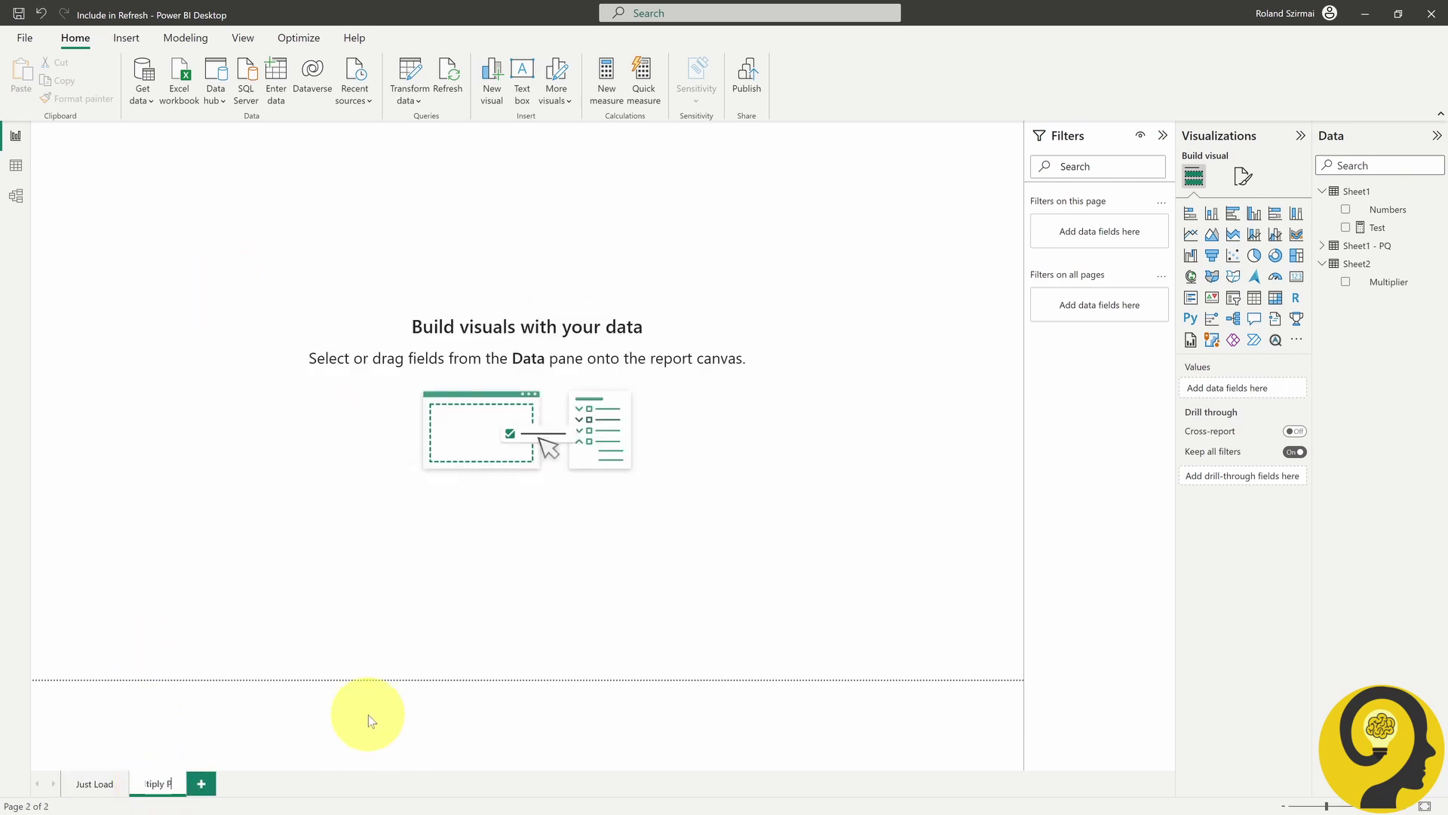
pyautogui.write('Q')
pyautogui.press('Return')
# - Place a matrix of Numbers rows with Sum of Multiplied (3–15, total 45) left of centre
pyautogui.click(1322, 245)
pyautogui.click(1276, 297)
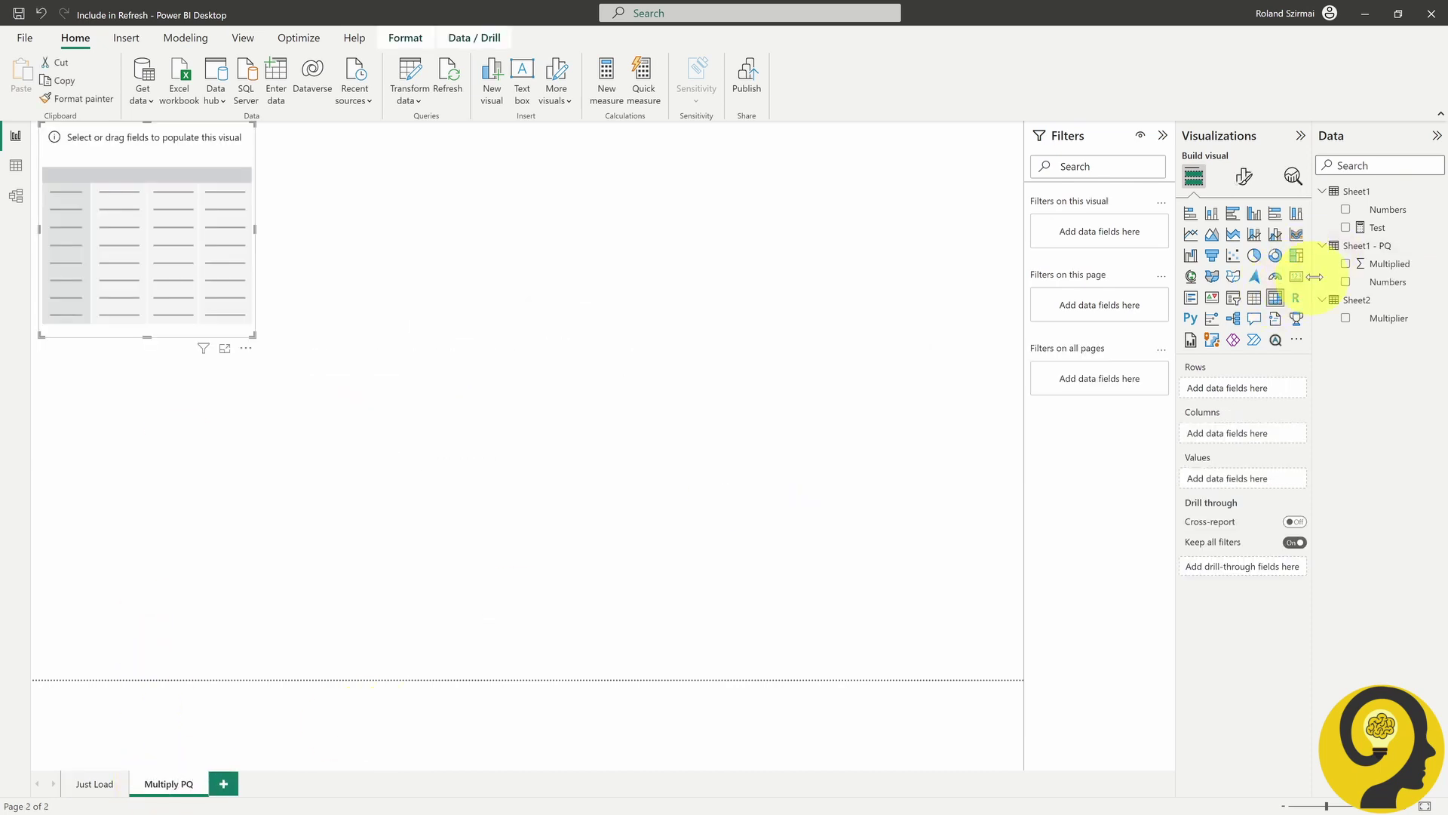
pyautogui.click(1346, 281)
pyautogui.click(1346, 263)
pyautogui.moveTo(227, 316); pyautogui.dragTo(598, 557)
pyautogui.moveTo(556, 510); pyautogui.dragTo(421, 526)
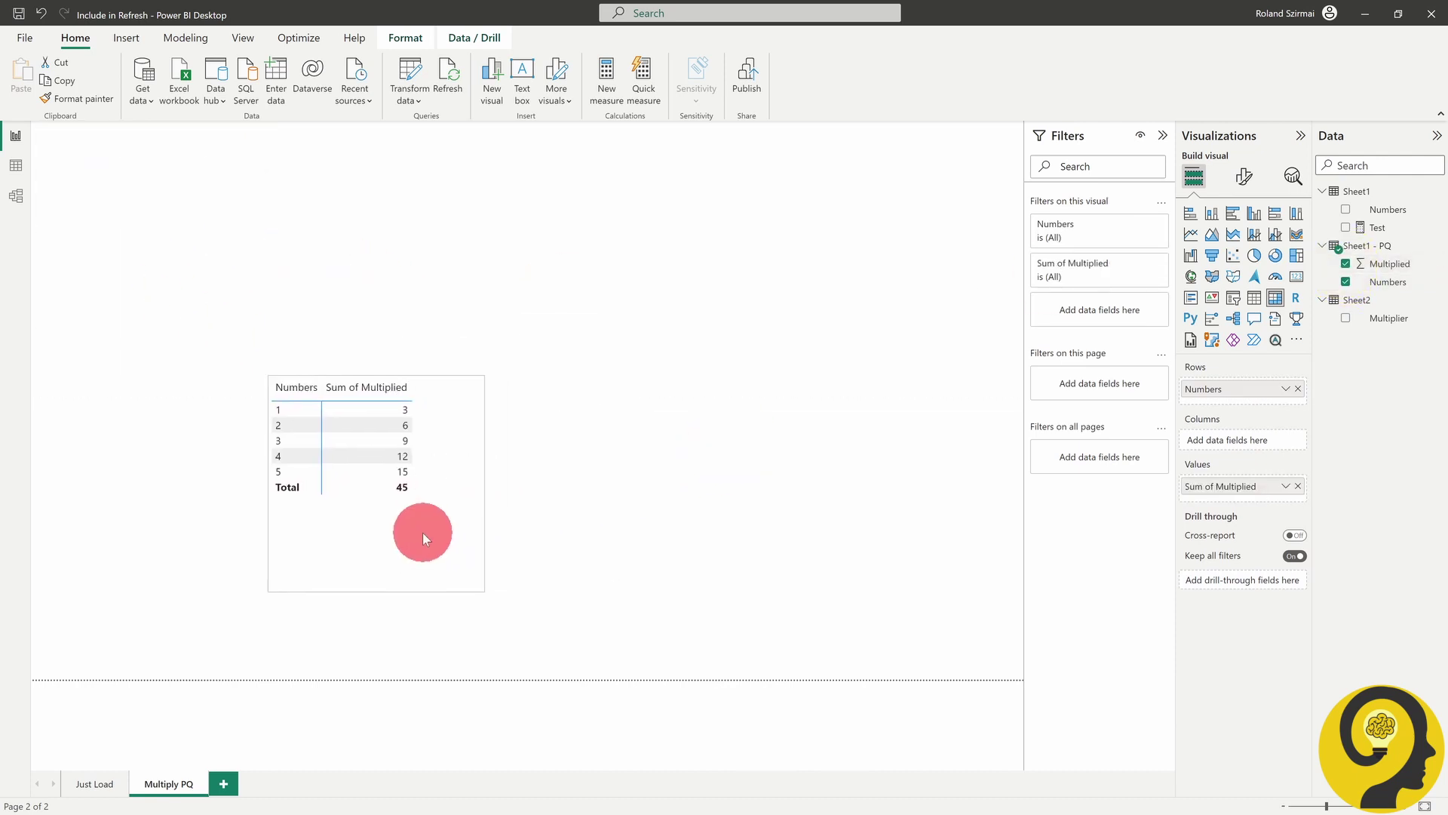
pyautogui.click(699, 460)
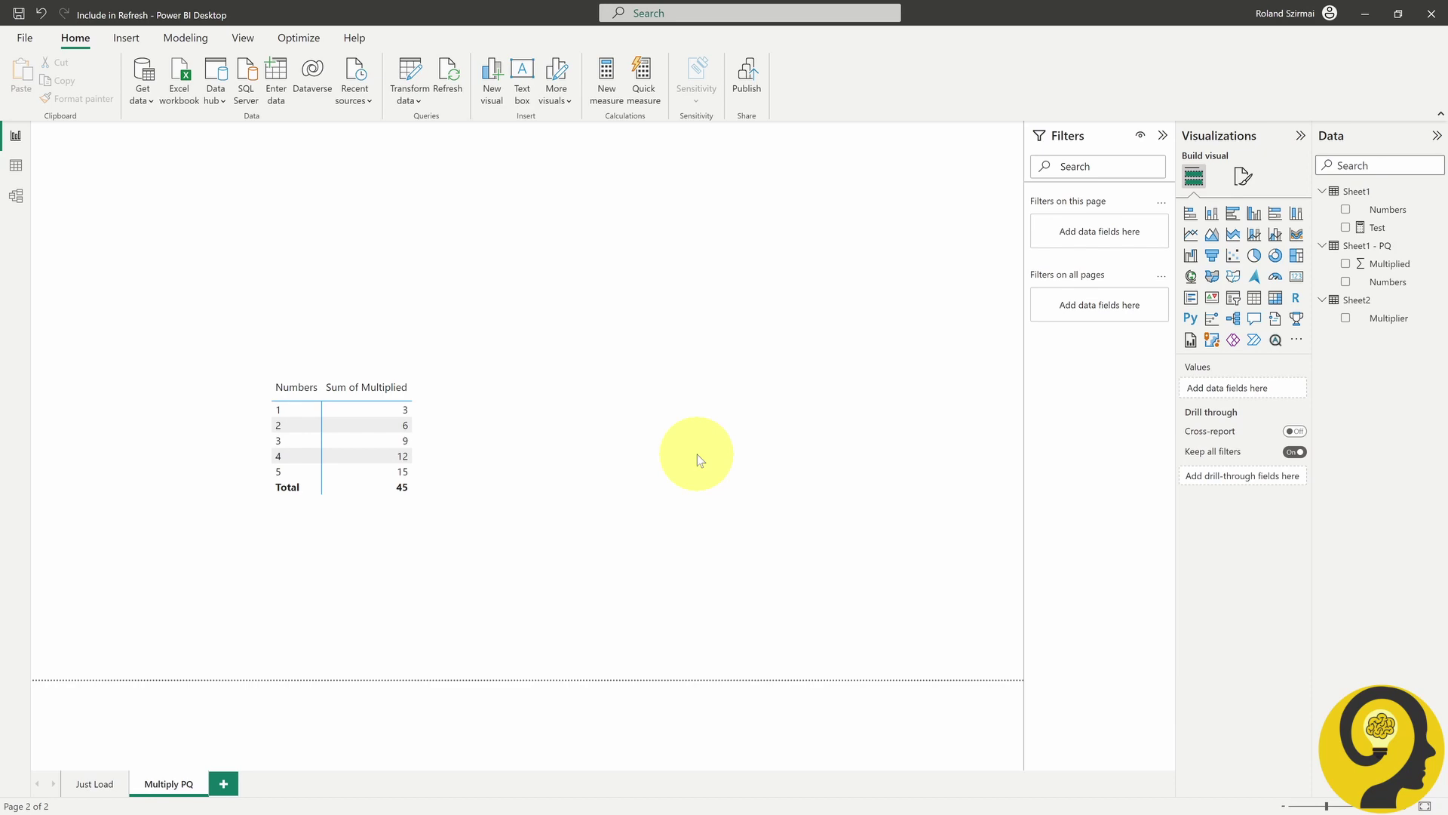
# - In the Excel workbook, change the Sheet2 Multiplier value in A2 to 4
pyautogui.hotkey('alt', 'Tab')
pyautogui.write('4')
pyautogui.press('Return')
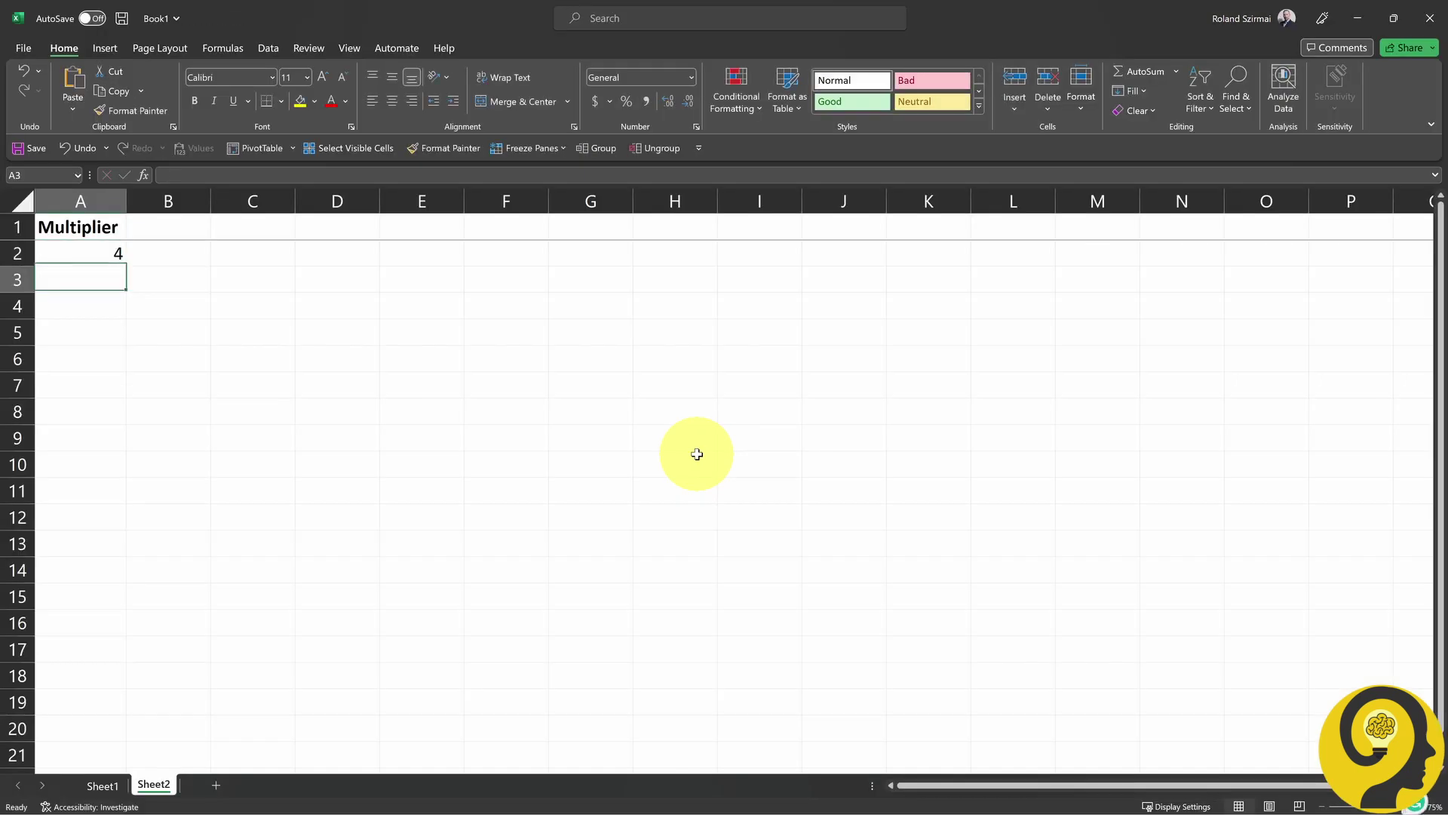
pyautogui.hotkey('alt', 'Tab')
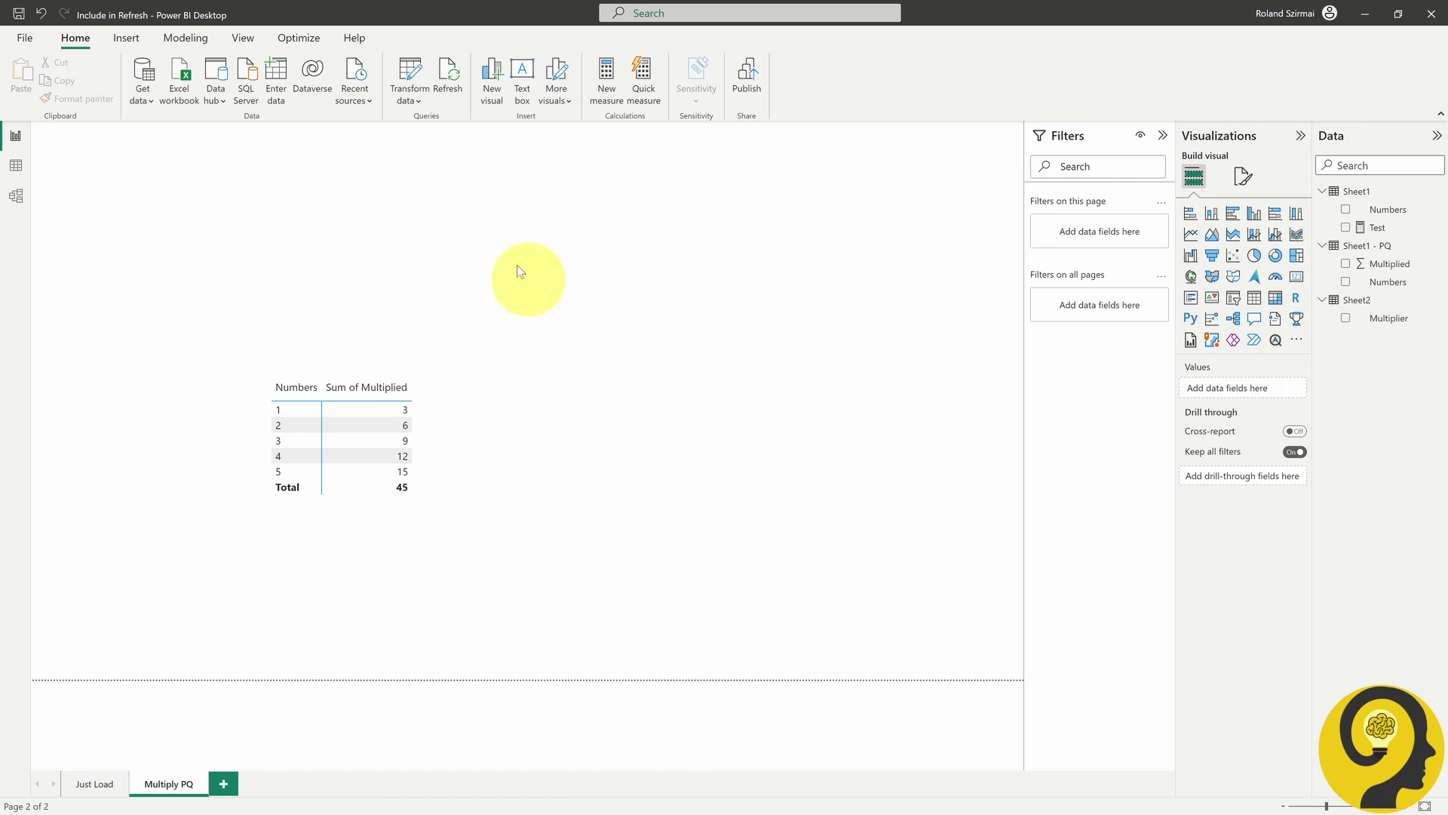
# - Refresh the Sheet2 preview to Multiplier 4 and check Sheet1 - PQ's Multiplied values 4, 8, 12, 16, 20
pyautogui.click(416, 74)
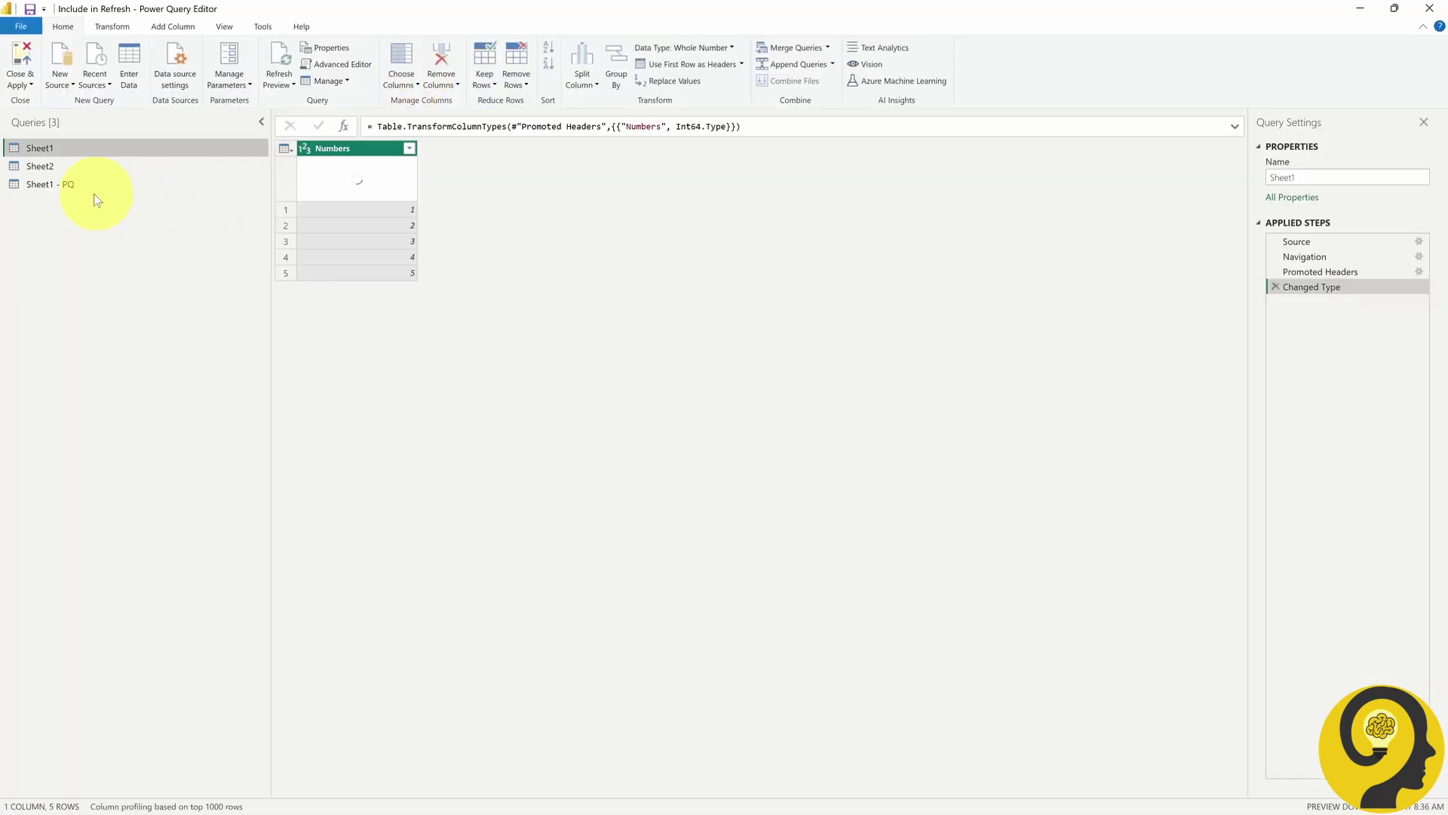
pyautogui.click(66, 167)
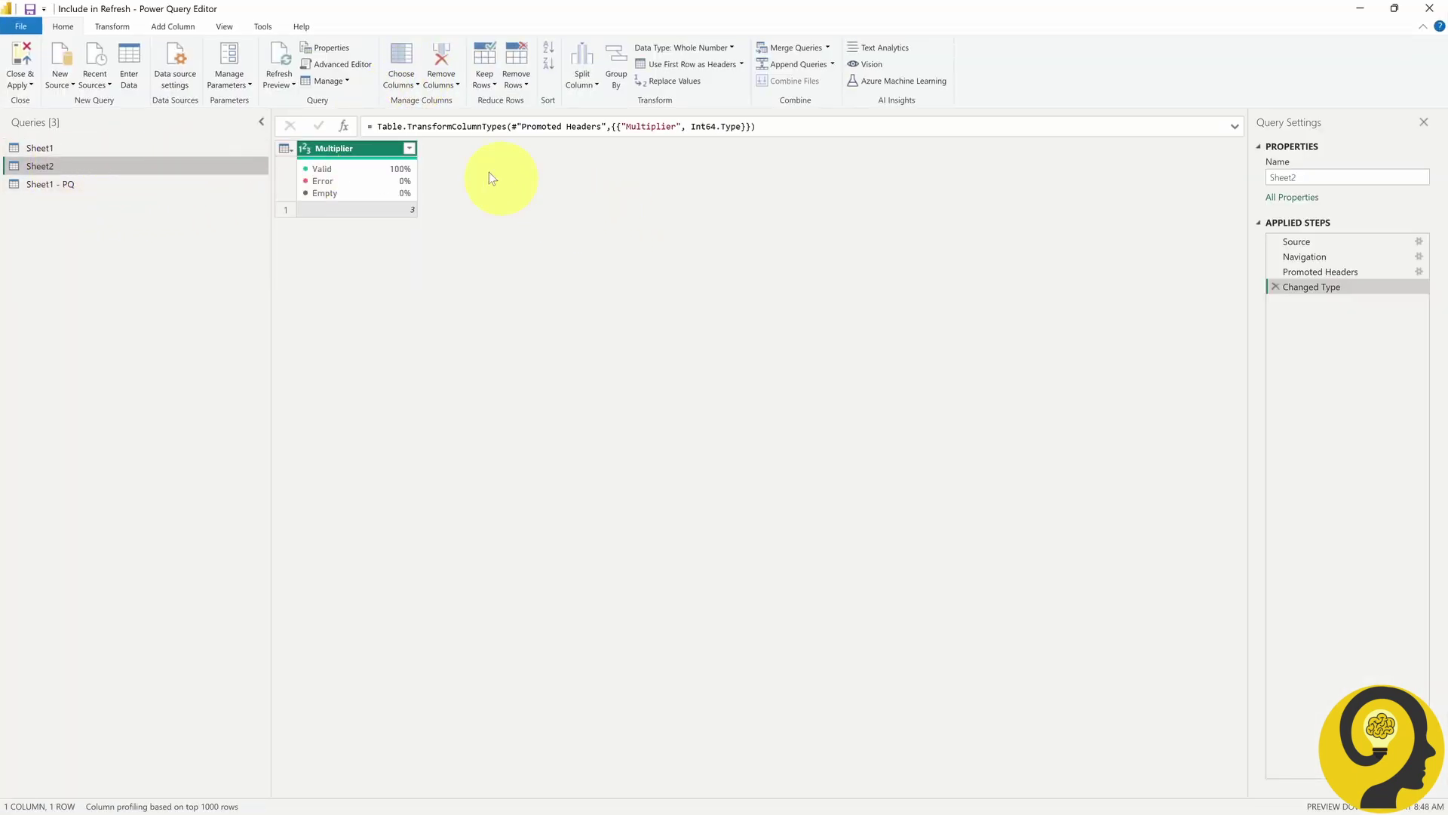
pyautogui.click(280, 66)
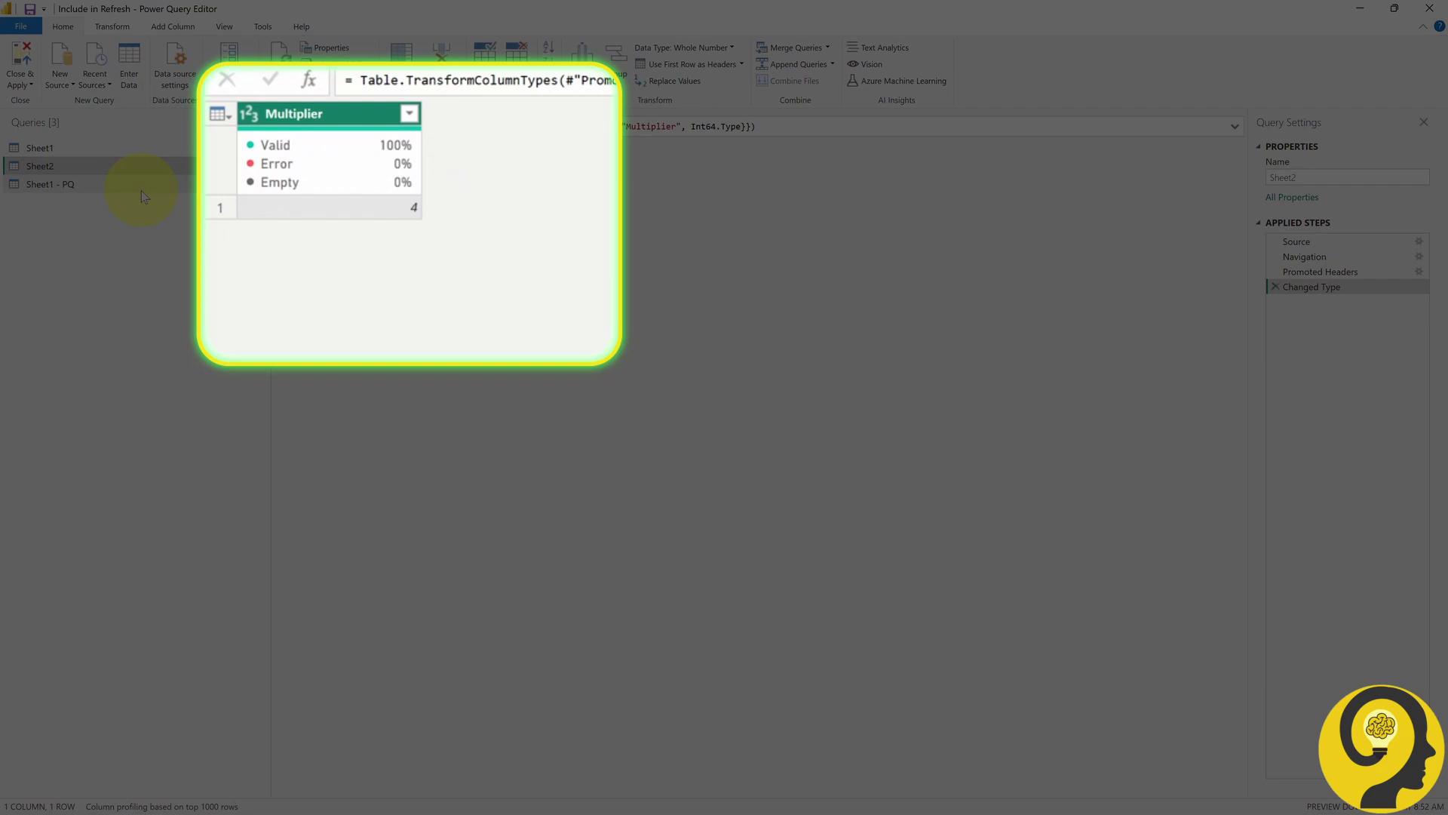
pyautogui.click(129, 187)
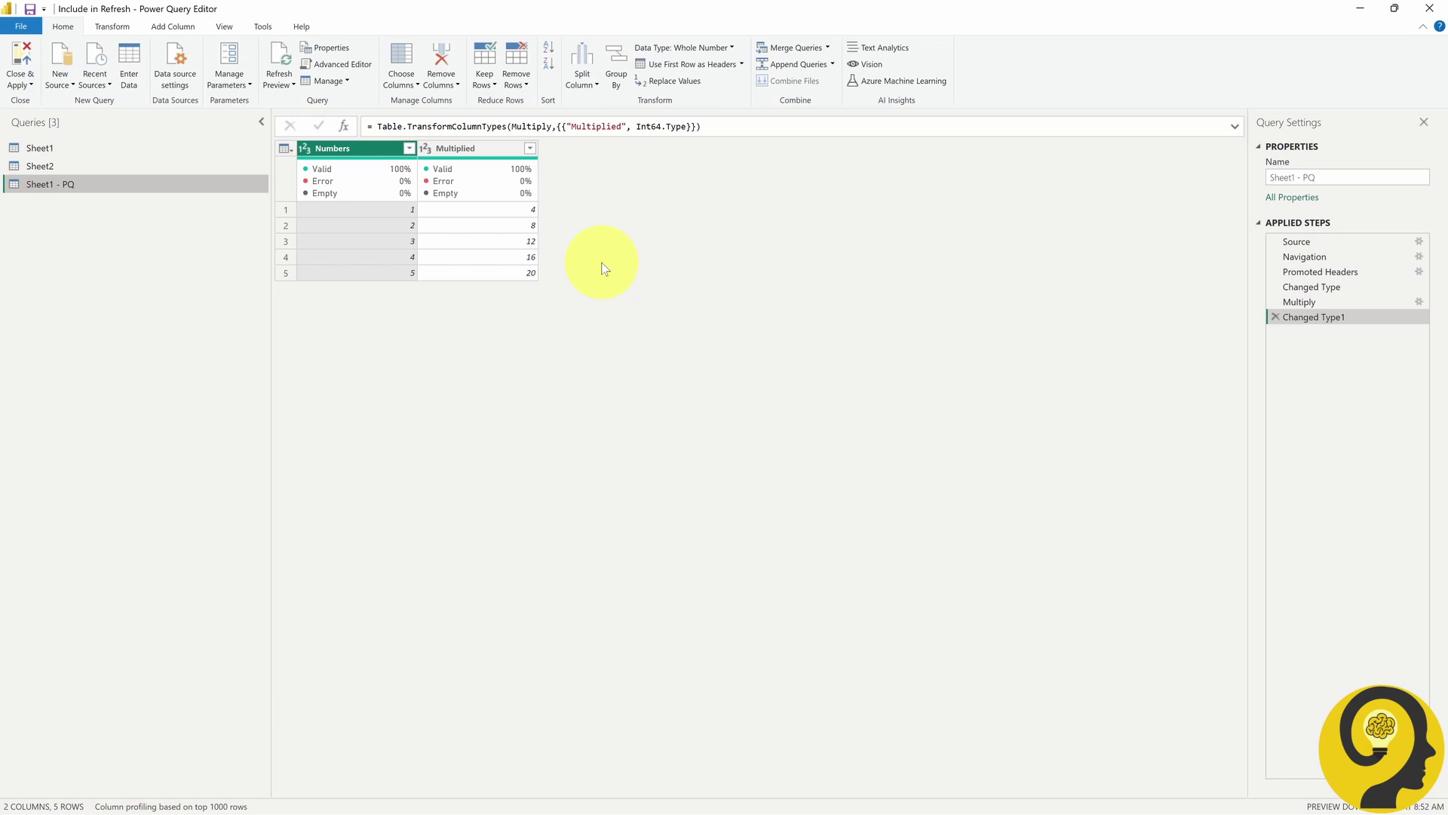
# - Apply the Power Query changes and refresh the report so the Multiply PQ matrix updates
pyautogui.click(27, 62)
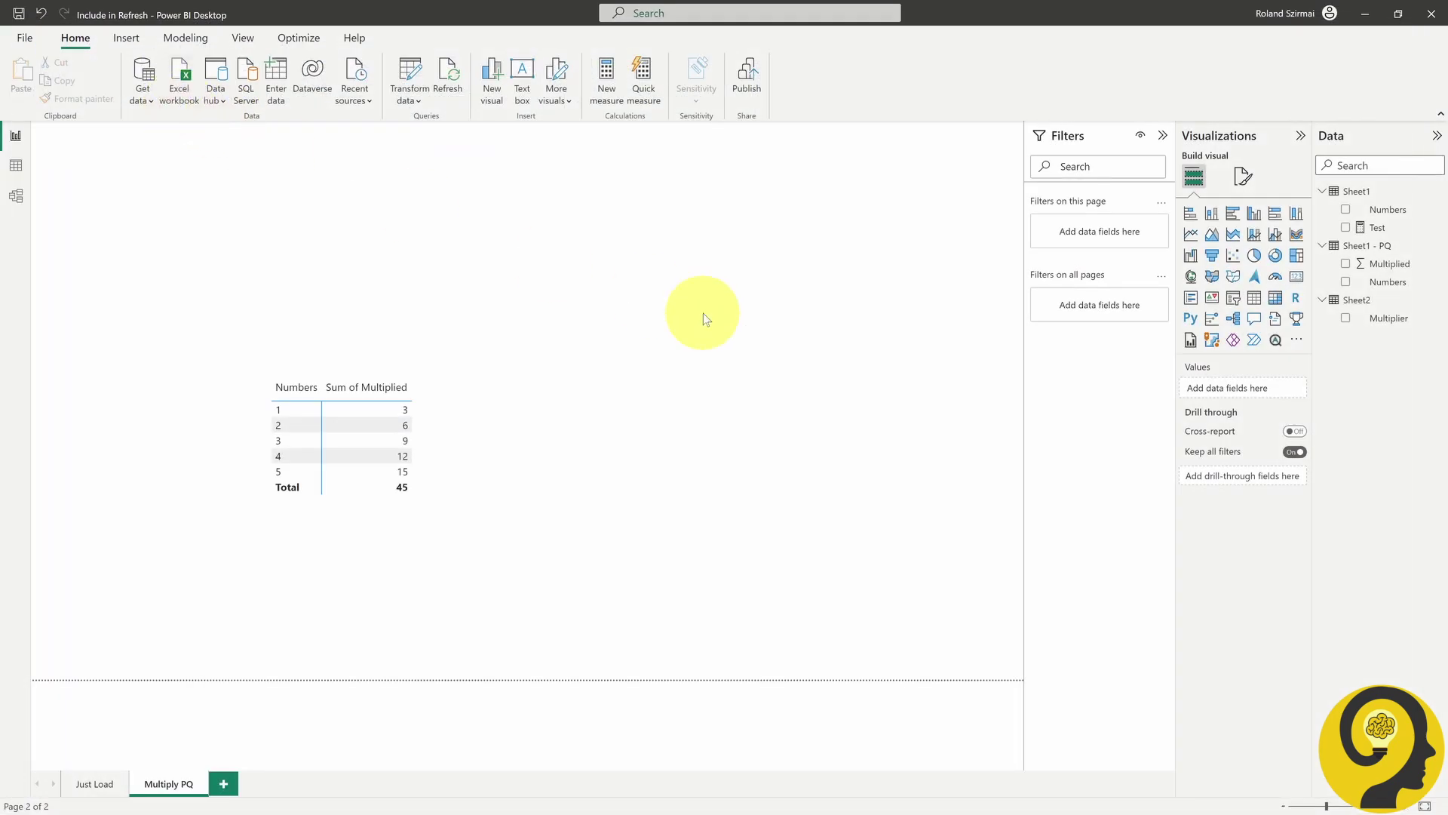
pyautogui.click(447, 76)
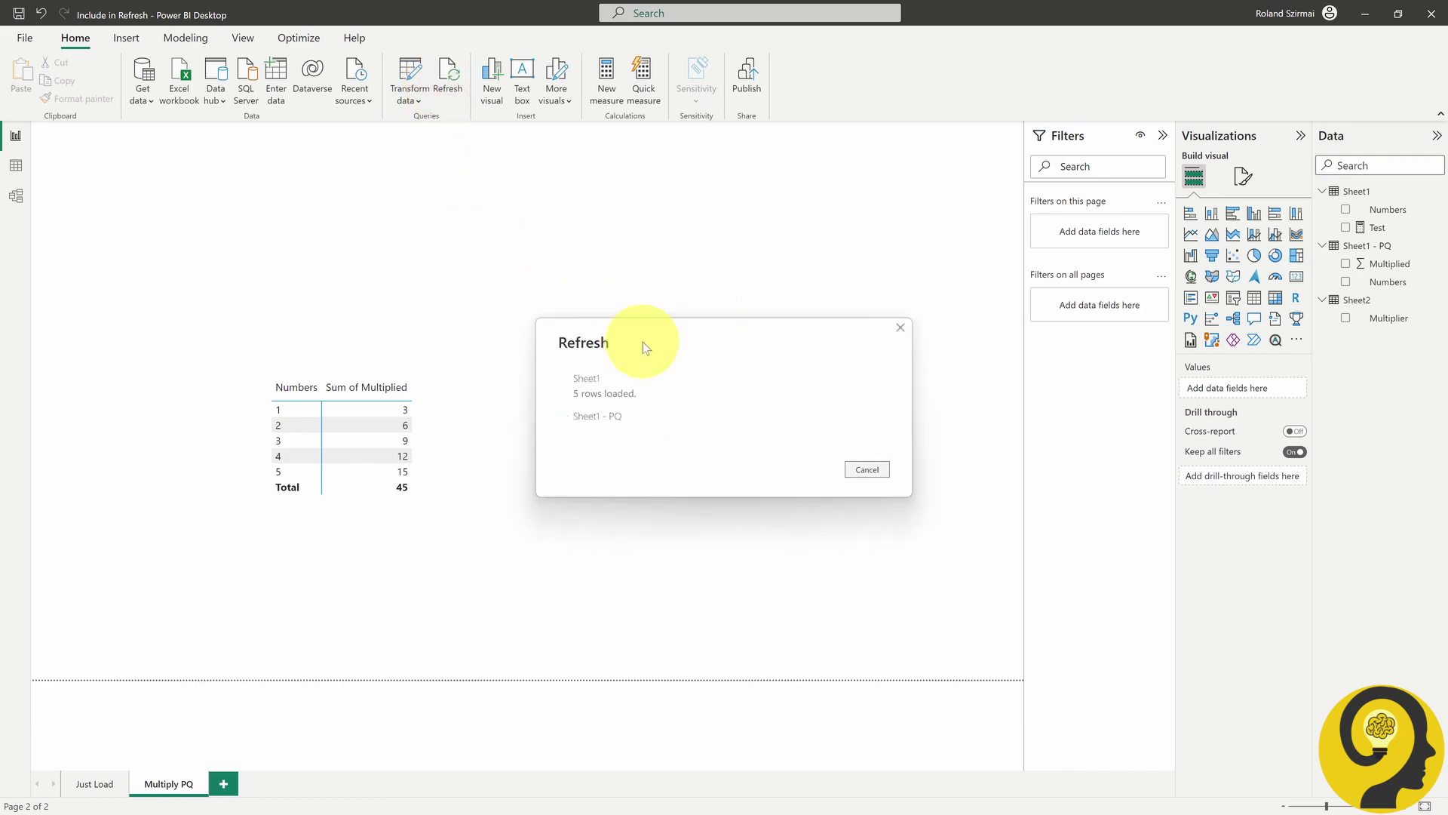